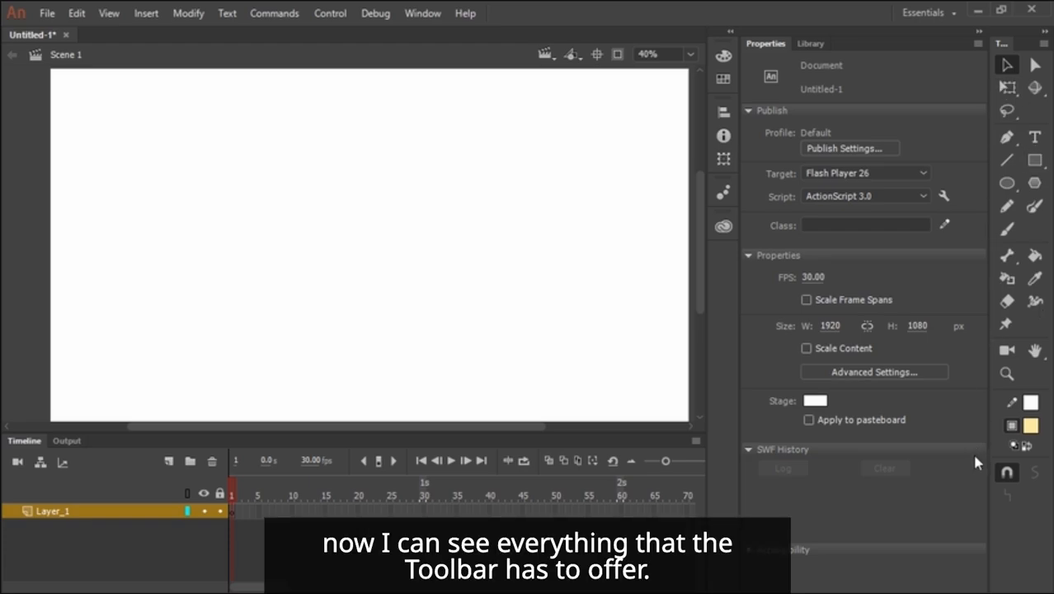
Choose the Rectangle Primitive tool and set its corner radius to 0.
{"action": "left_click", "coordinate": [1035, 162]}
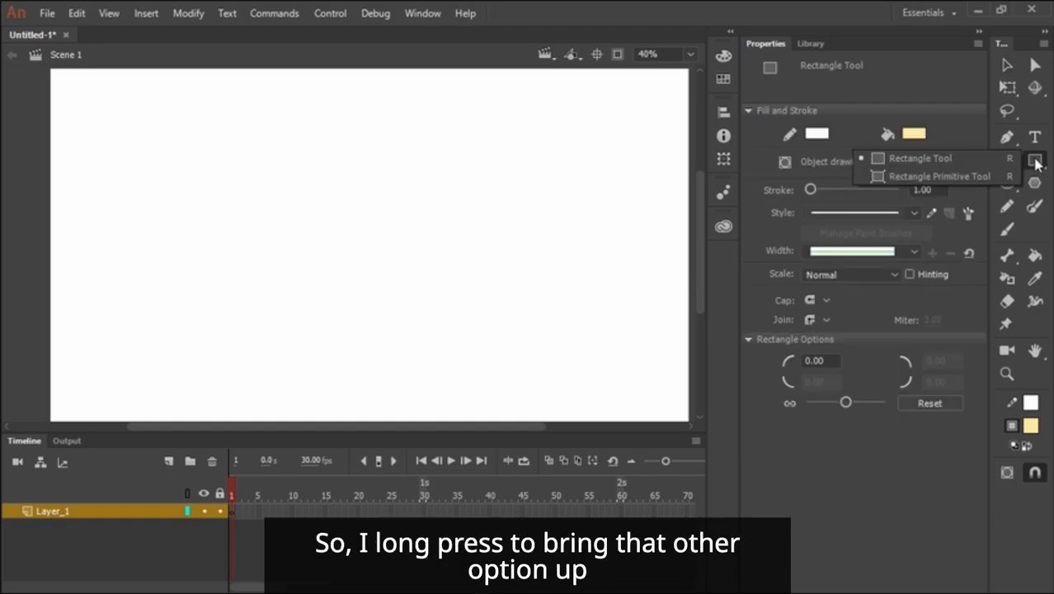
{"action": "left_click", "coordinate": [955, 176]}
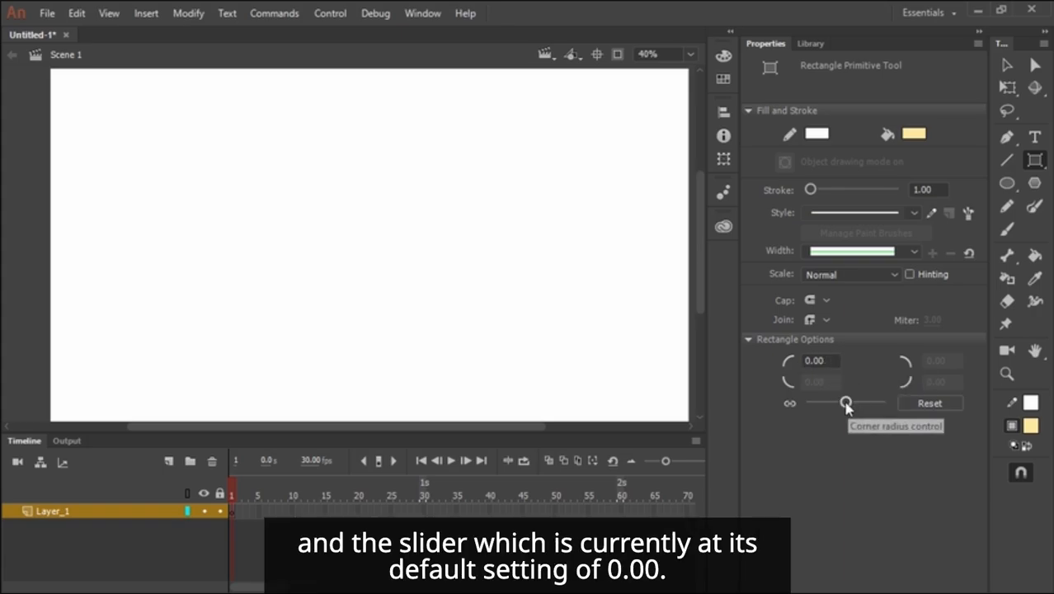
{"action": "mouse_move", "coordinate": [847, 404]}
{"action": "left_mouse_down"}
{"action": "mouse_move", "coordinate": [861, 404]}
{"action": "mouse_move", "coordinate": [825, 410]}
{"action": "mouse_move", "coordinate": [853, 411]}
{"action": "left_mouse_up"}
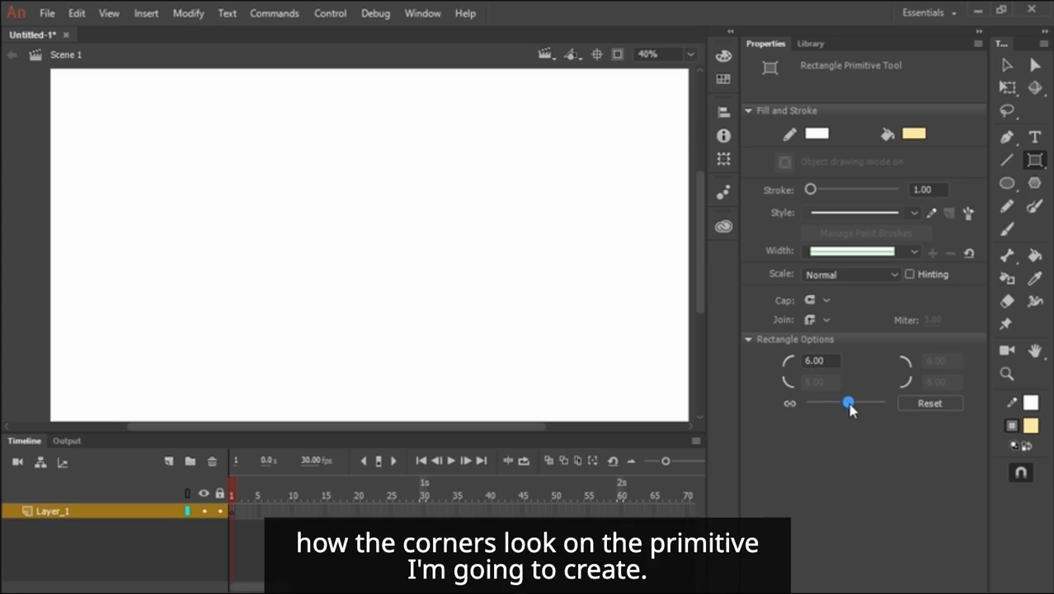
{"action": "left_click_drag", "start_coordinate": [853, 410], "coordinate": [846, 403]}
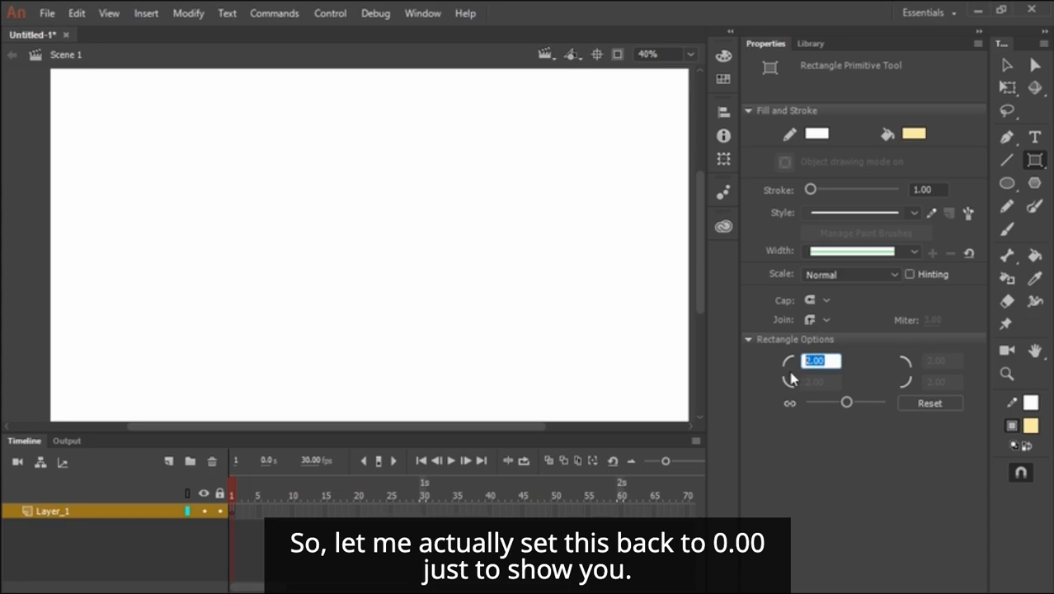
{"action": "type", "text": "0"}
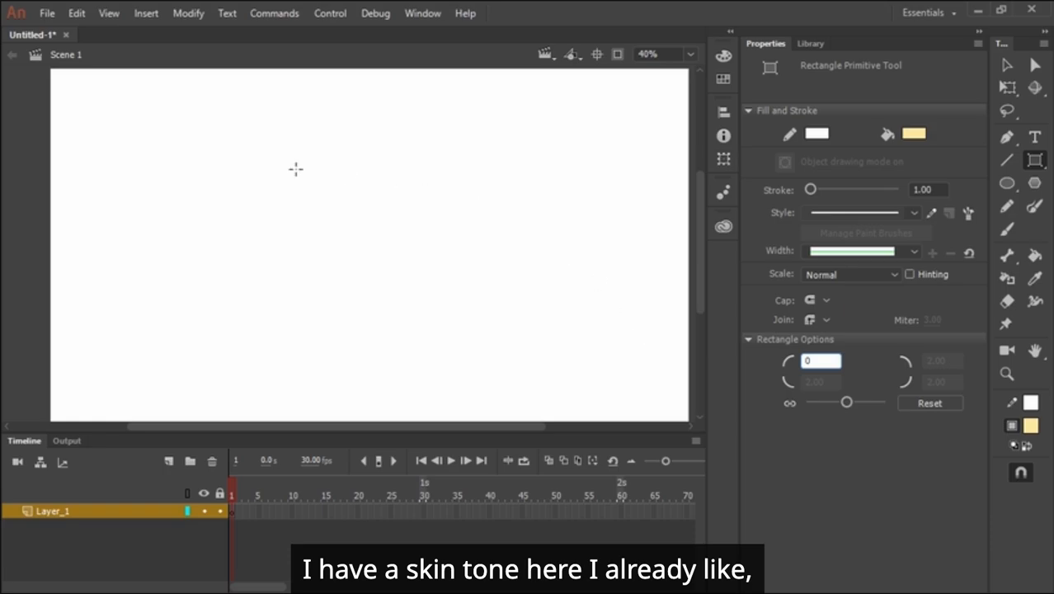
{"action": "left_click_drag", "start_coordinate": [300, 157], "coordinate": [381, 268]}
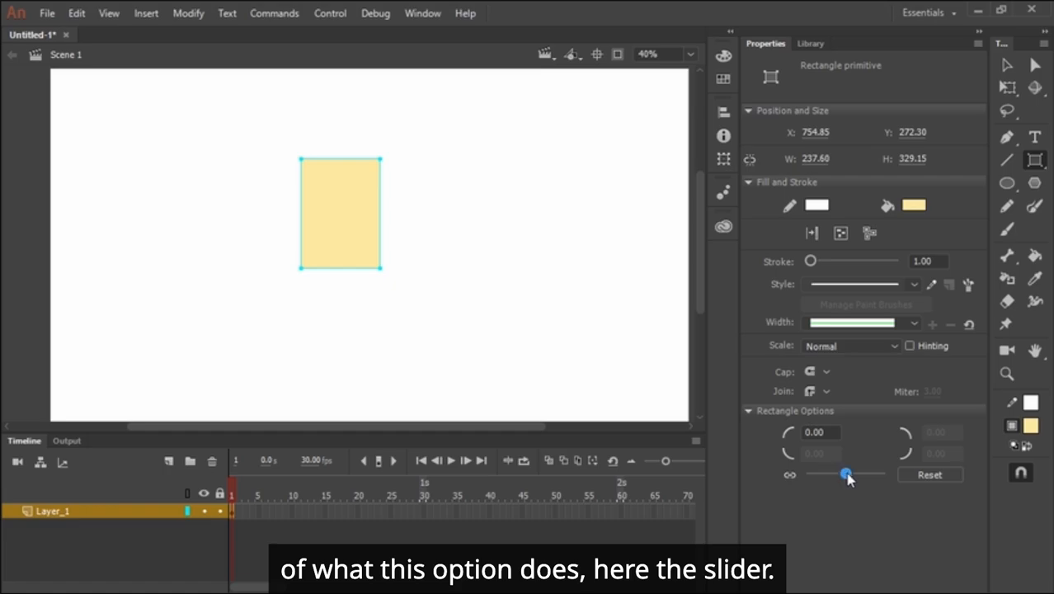
{"action": "left_click_drag", "start_coordinate": [847, 478], "coordinate": [896, 476]}
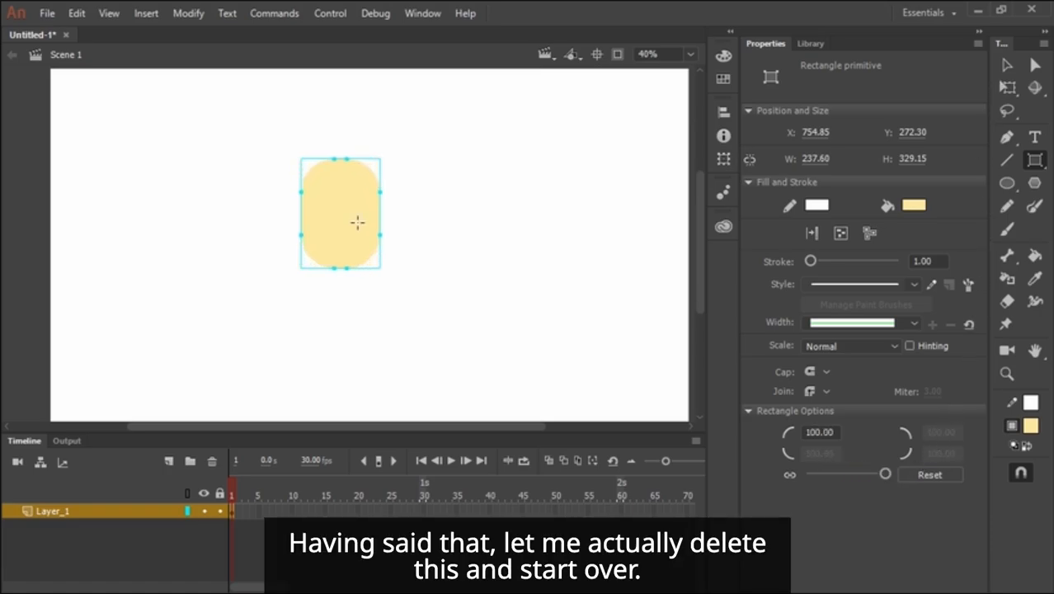
{"action": "key", "text": "Delete"}
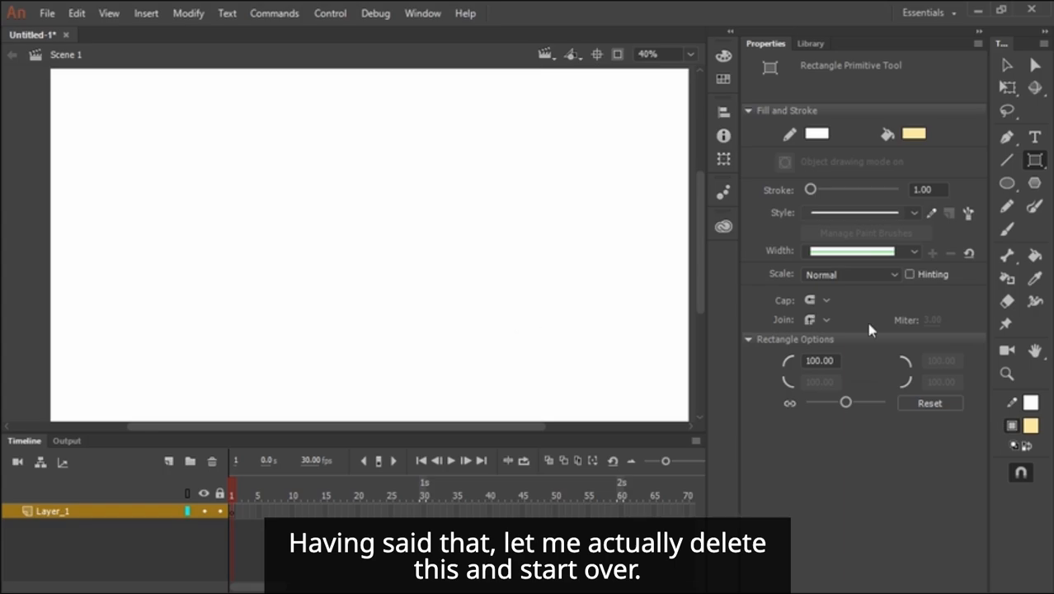
Draw the head as an upright pale-yellow rectangle primitive with a corner radius of 100, slightly left of the stage centre.
{"action": "left_click", "coordinate": [1037, 163]}
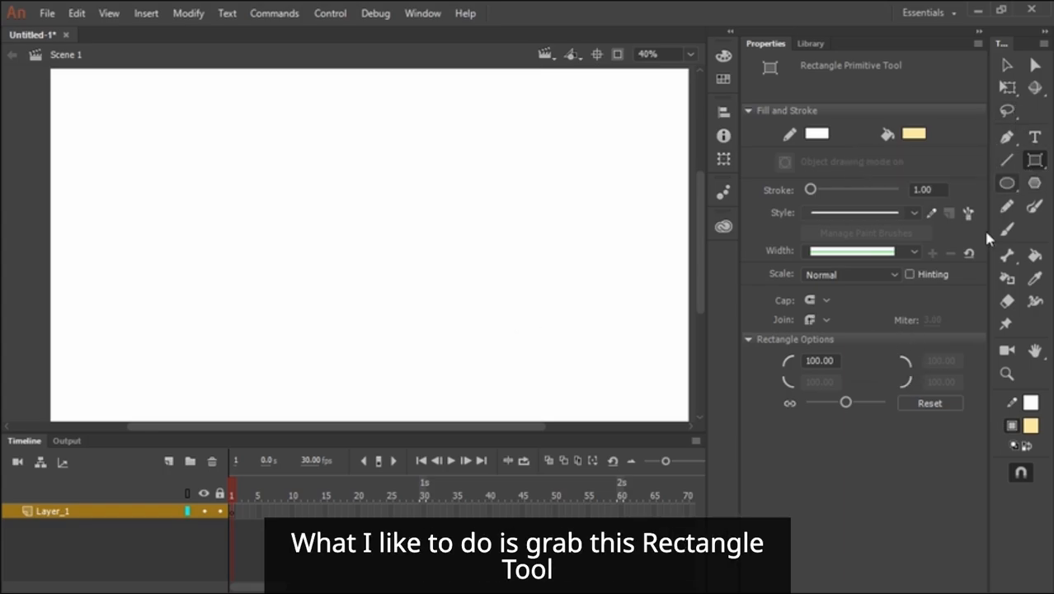
{"action": "left_click_drag", "start_coordinate": [845, 402], "coordinate": [888, 403]}
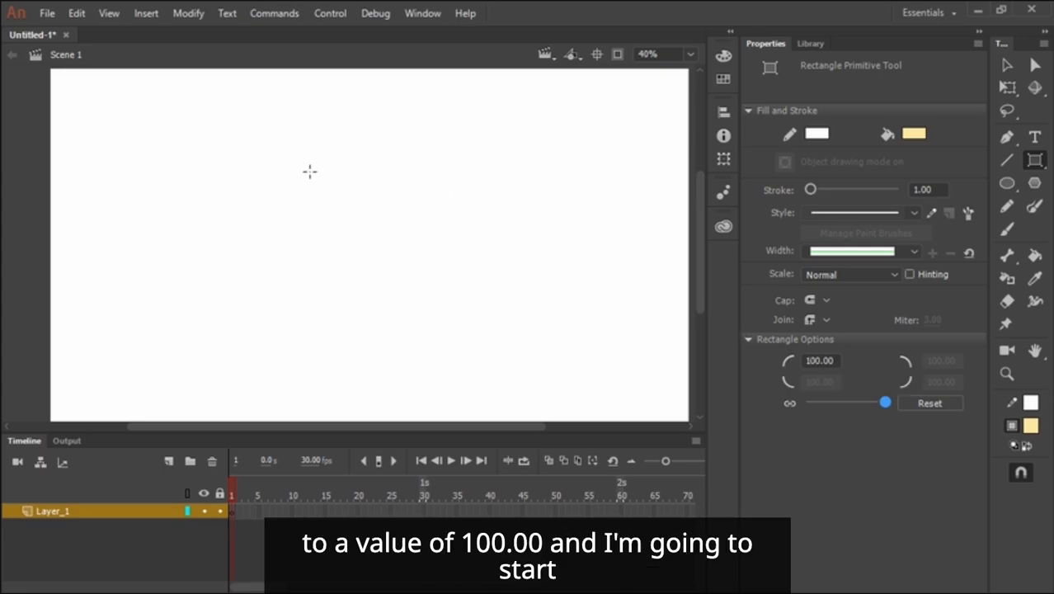
{"action": "left_click_drag", "start_coordinate": [310, 170], "coordinate": [377, 261]}
{"action": "key", "text": "v"}
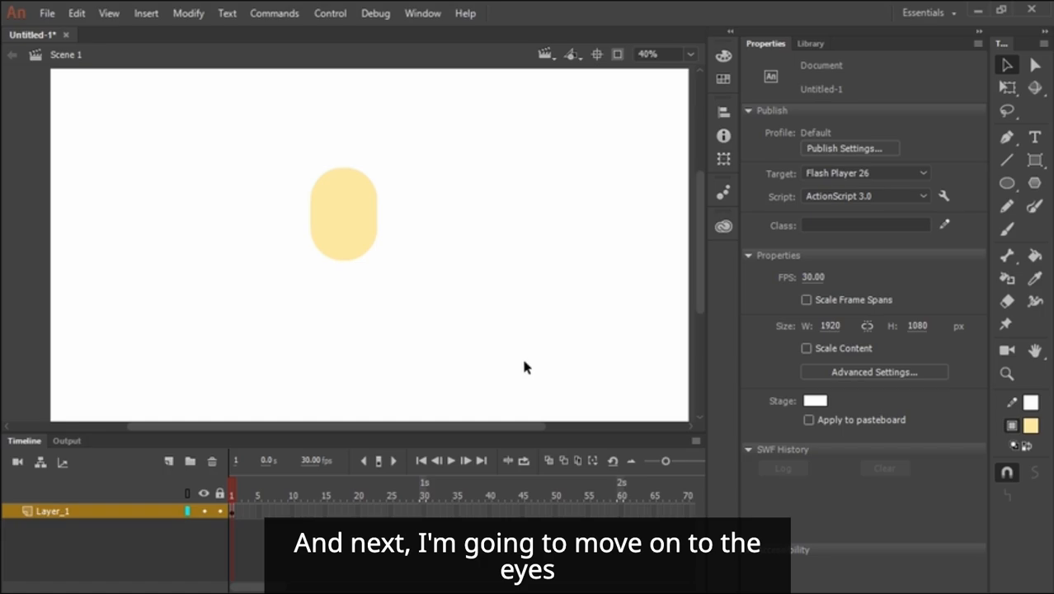
Draw a black oval without stroke, about 154 by 205 px, beside the head with object drawing mode on.
{"action": "left_click", "coordinate": [1007, 184]}
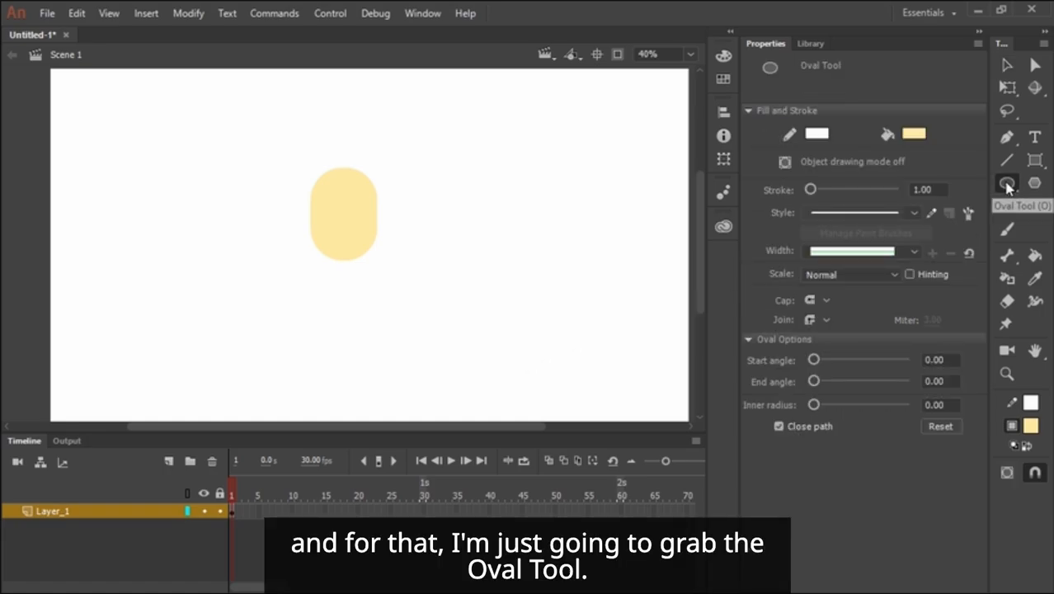
{"action": "left_click", "coordinate": [914, 135]}
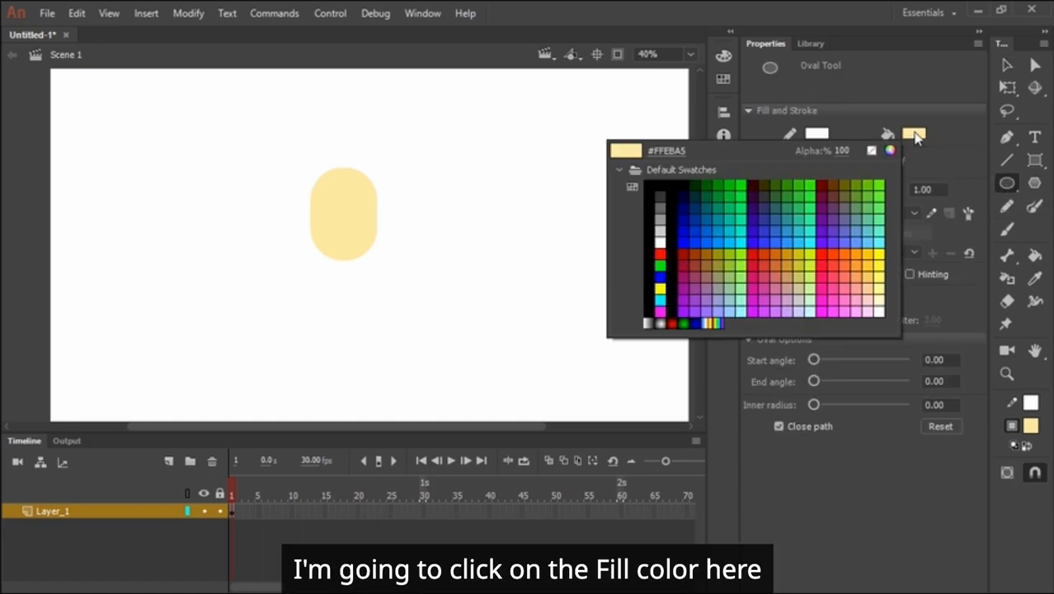
{"action": "left_click", "coordinate": [659, 185]}
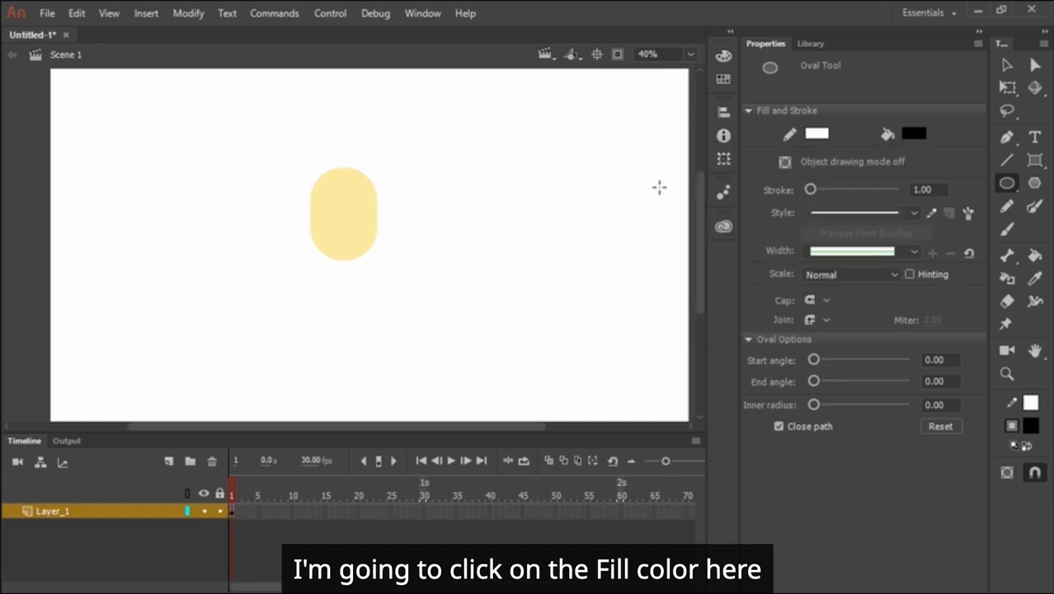
{"action": "left_click", "coordinate": [1008, 473]}
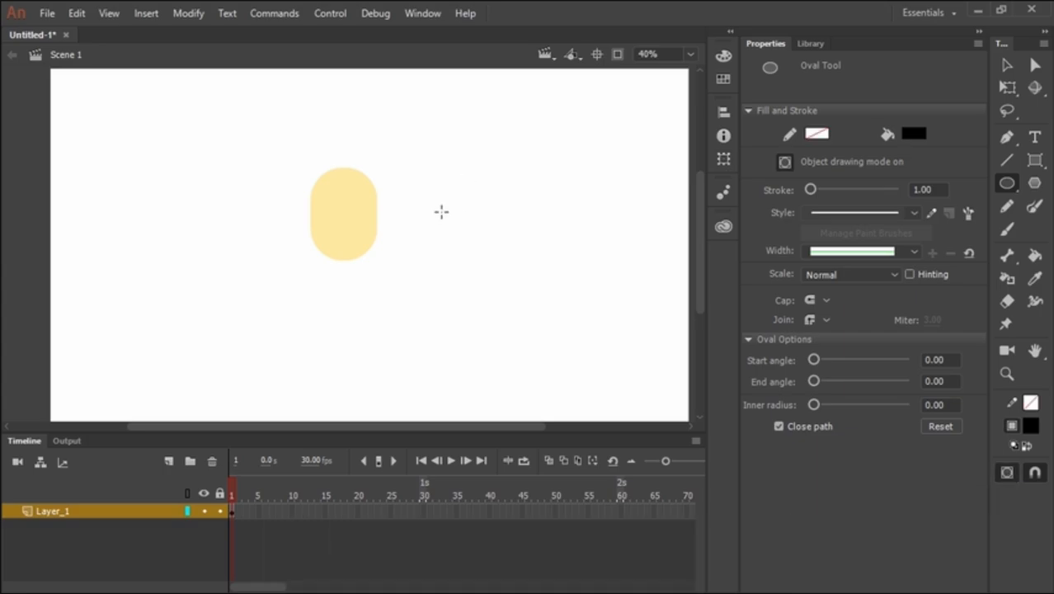
{"action": "left_click_drag", "start_coordinate": [440, 211], "coordinate": [494, 280]}
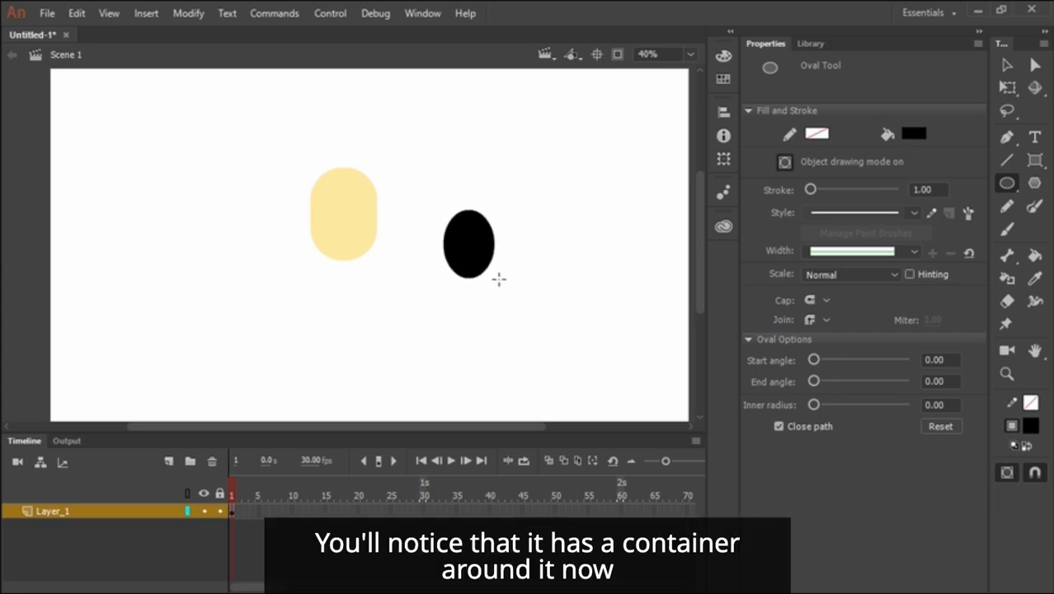
Scale the black oval down proportionally to about 27 by 37 px and place it on the head as the left eye.
{"action": "key", "text": "v"}
{"action": "left_click", "coordinate": [481, 261]}
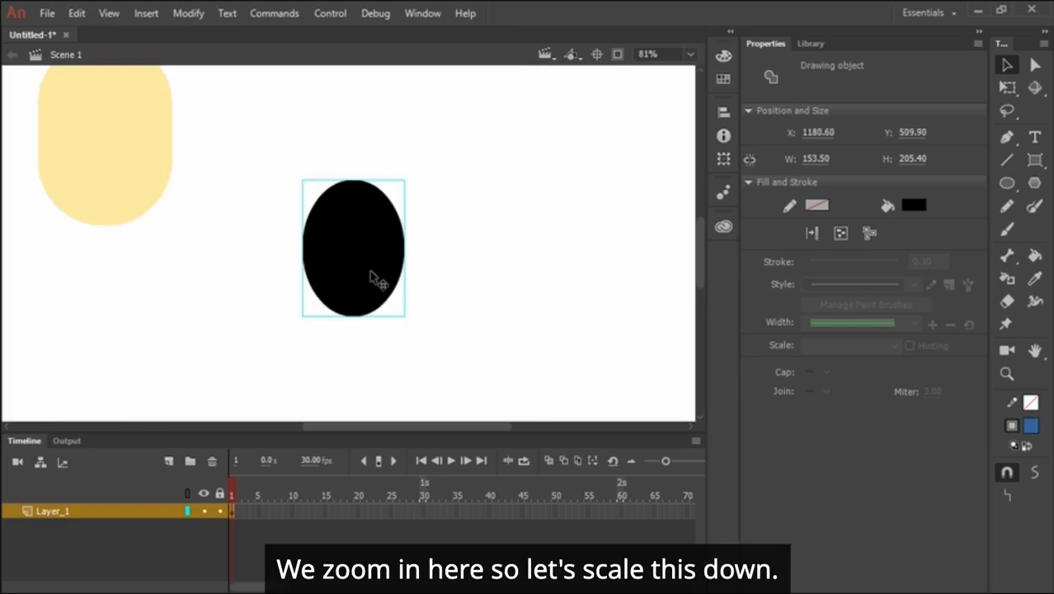
{"action": "left_click_drag", "start_coordinate": [415, 218], "coordinate": [541, 267]}
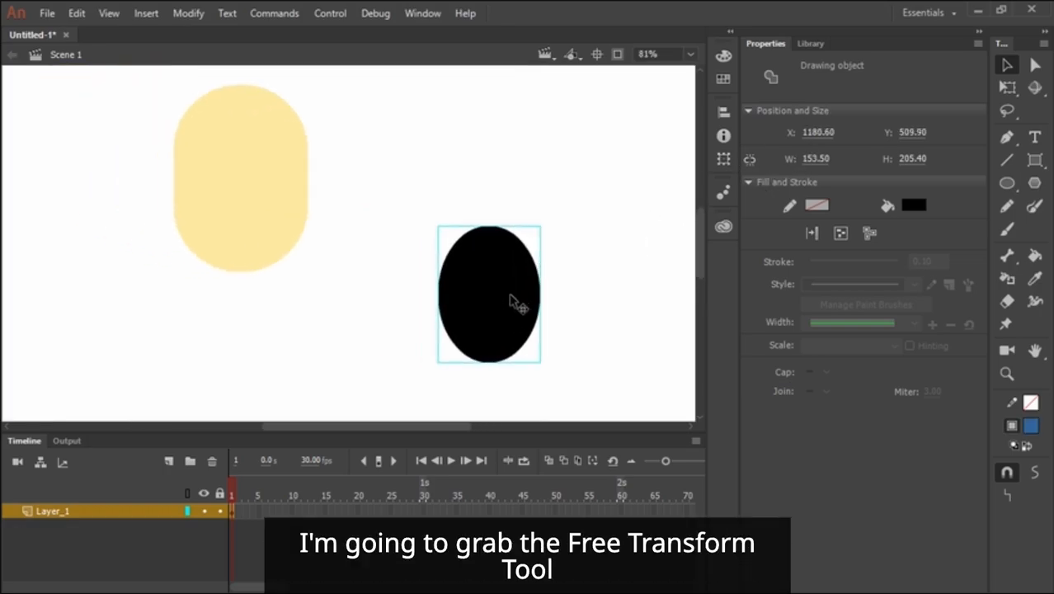
{"action": "key", "text": "q"}
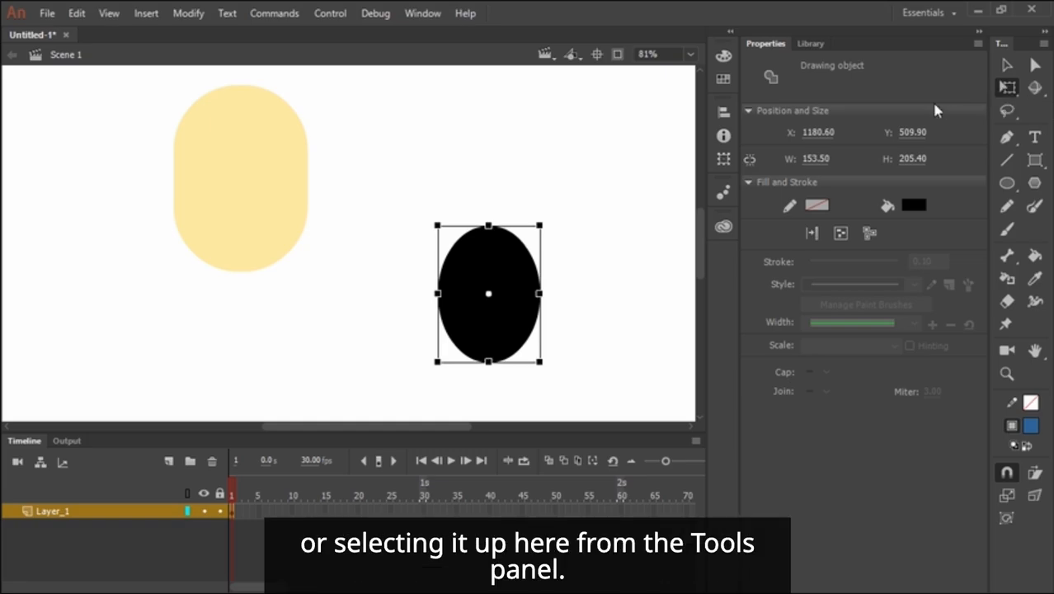
{"action": "left_click_drag", "start_coordinate": [540, 224], "coordinate": [502, 271]}
{"action": "left_click_drag", "start_coordinate": [498, 306], "coordinate": [222, 181]}
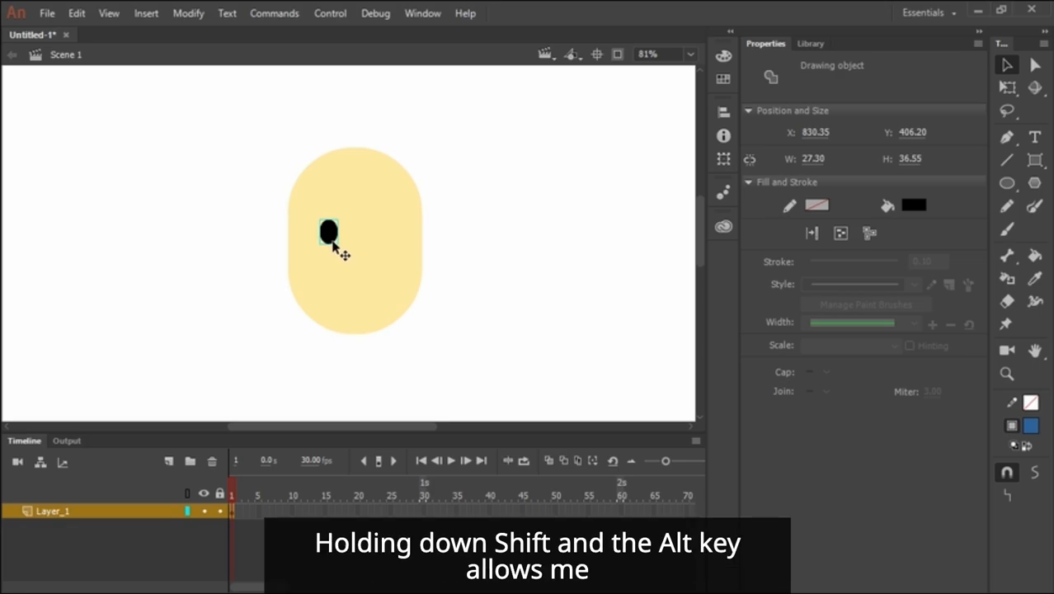
Adjust the left eye's position and duplicate it horizontally to make a matching right eye at the same height.
{"action": "mouse_move", "coordinate": [331, 235]}
{"action": "left_mouse_down"}
{"action": "mouse_move", "coordinate": [380, 237]}
{"action": "mouse_move", "coordinate": [339, 239]}
{"action": "left_mouse_up"}
{"action": "left_click", "coordinate": [328, 234]}
{"action": "left_click", "coordinate": [376, 238]}
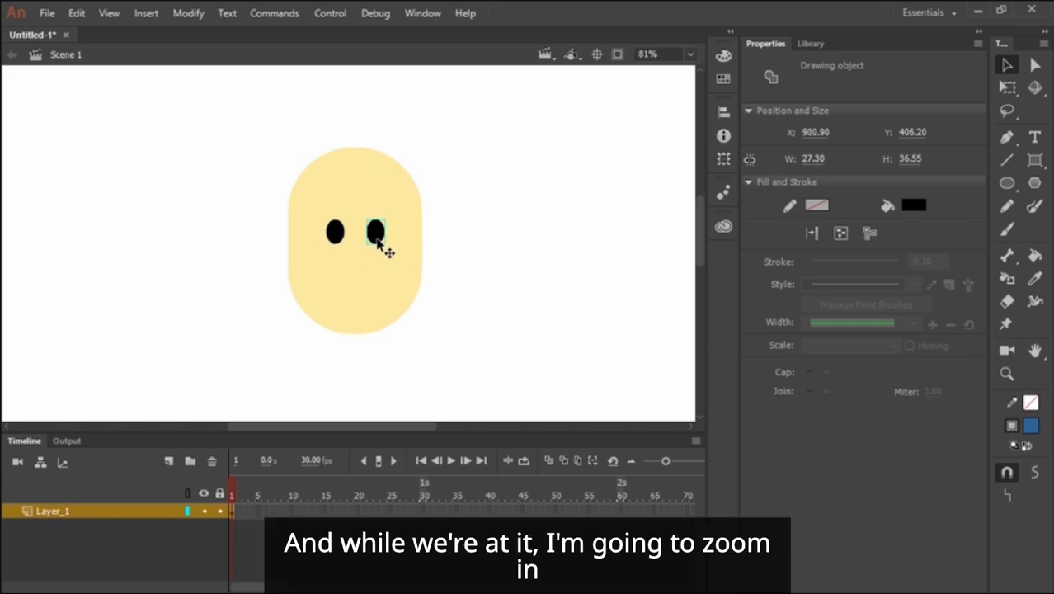
{"action": "left_click", "coordinate": [334, 234]}
{"action": "key", "text": "Right"}
Draw a small white circular highlight on the upper-left part of the left eye.
{"action": "key", "text": "z"}
{"action": "left_click", "coordinate": [335, 227]}
{"action": "left_click", "coordinate": [341, 232]}
{"action": "left_click", "coordinate": [1005, 183]}
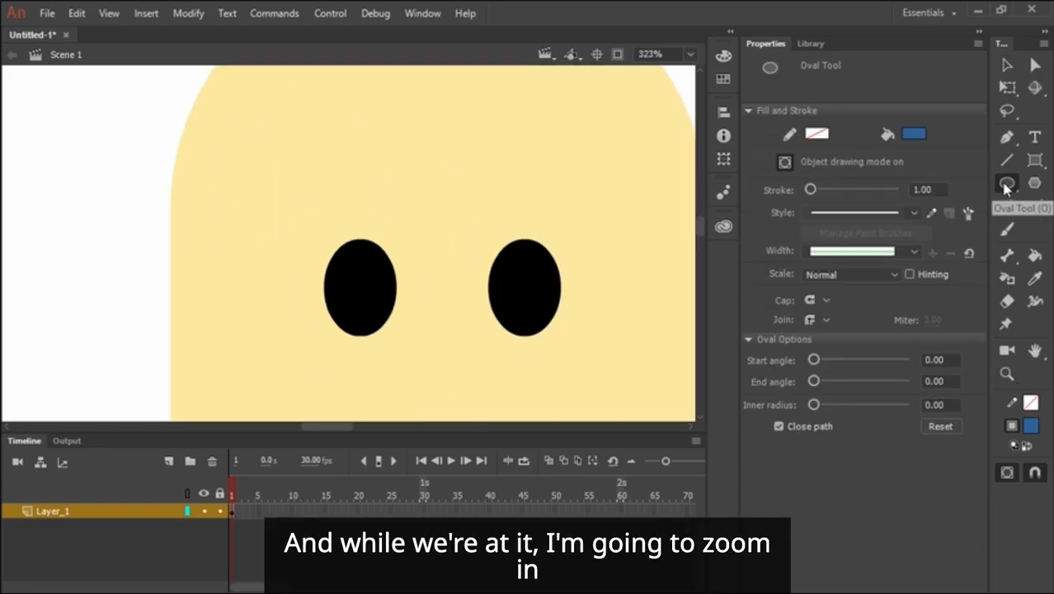
{"action": "left_click", "coordinate": [912, 134]}
{"action": "left_click", "coordinate": [660, 241]}
{"action": "key", "text": "v"}
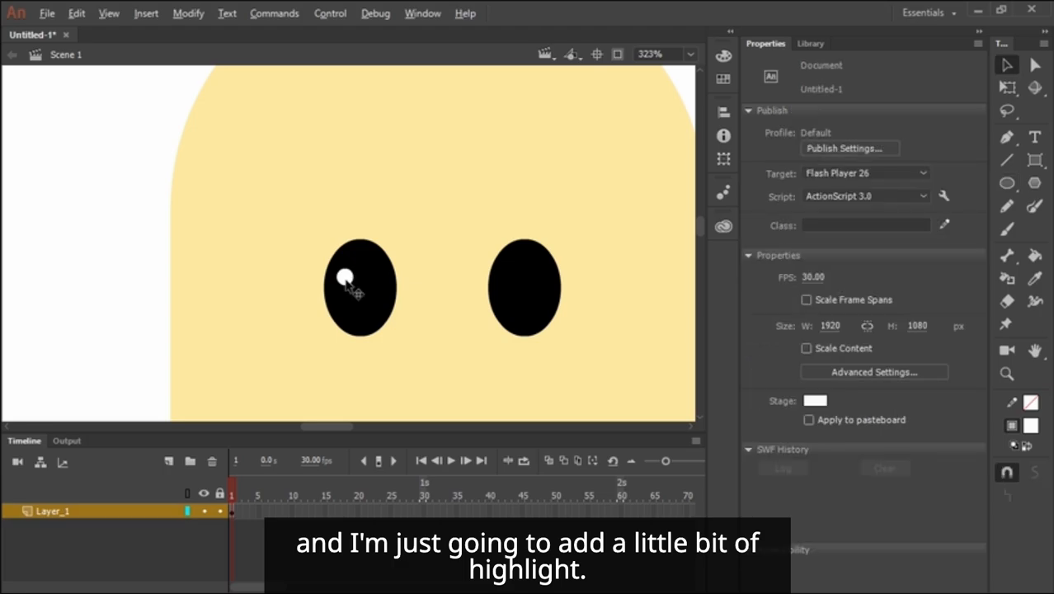
Copy the white highlight to the same spot on the right eye.
{"action": "left_click_drag", "start_coordinate": [348, 280], "coordinate": [512, 280]}
{"action": "key", "text": "ctrl+minus"}
{"action": "key", "text": "ctrl+minus"}
{"action": "left_click", "coordinate": [447, 324]}
Set up the Oval tool with a deep red fill, #700000, for the inside of the mouth.
{"action": "left_click", "coordinate": [1006, 184]}
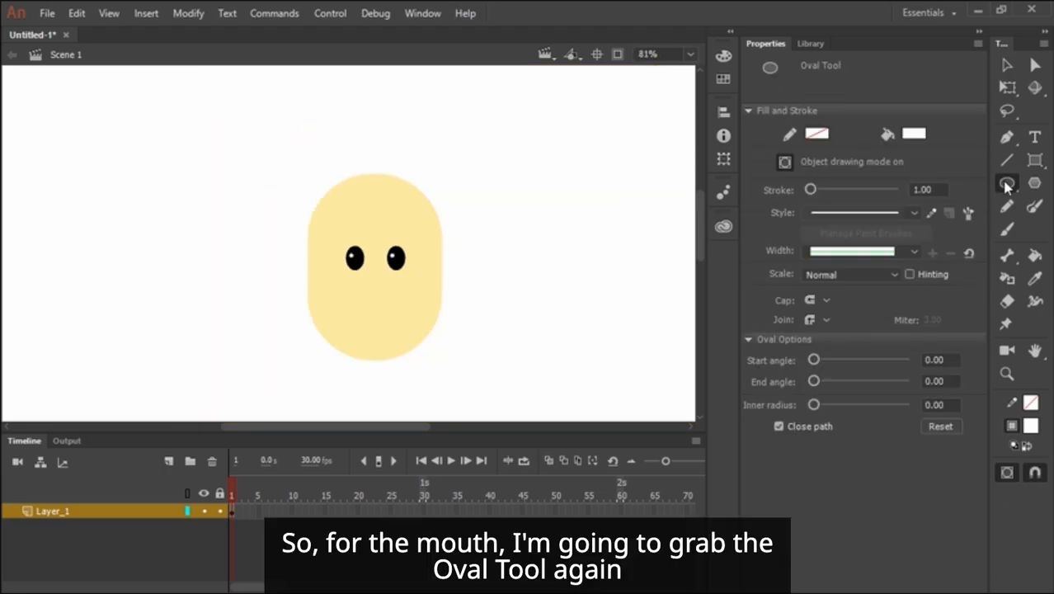
{"action": "left_click", "coordinate": [913, 133]}
{"action": "left_click", "coordinate": [685, 254]}
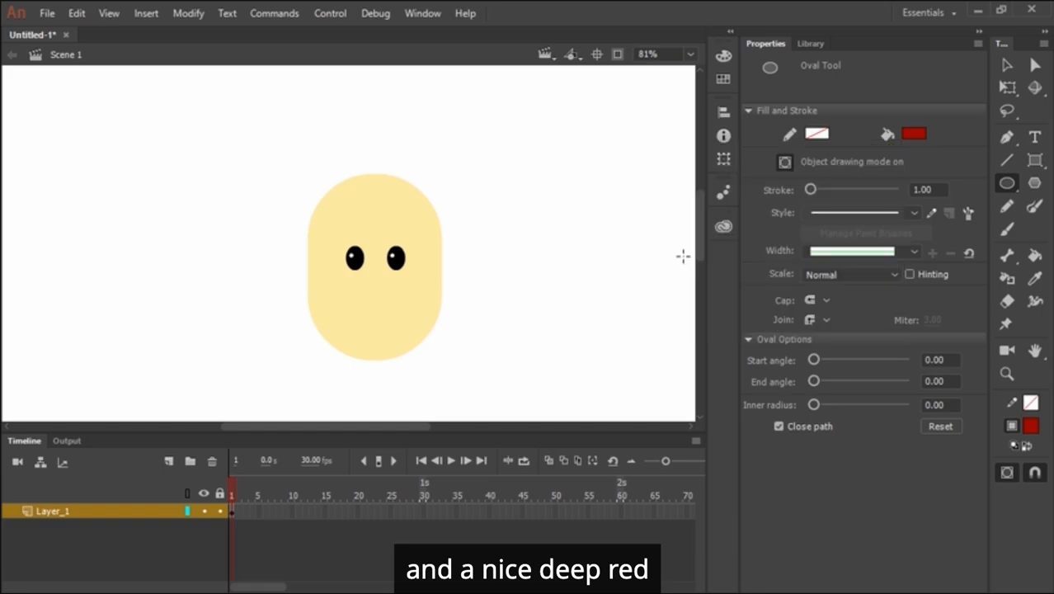
{"action": "left_click", "coordinate": [724, 56]}
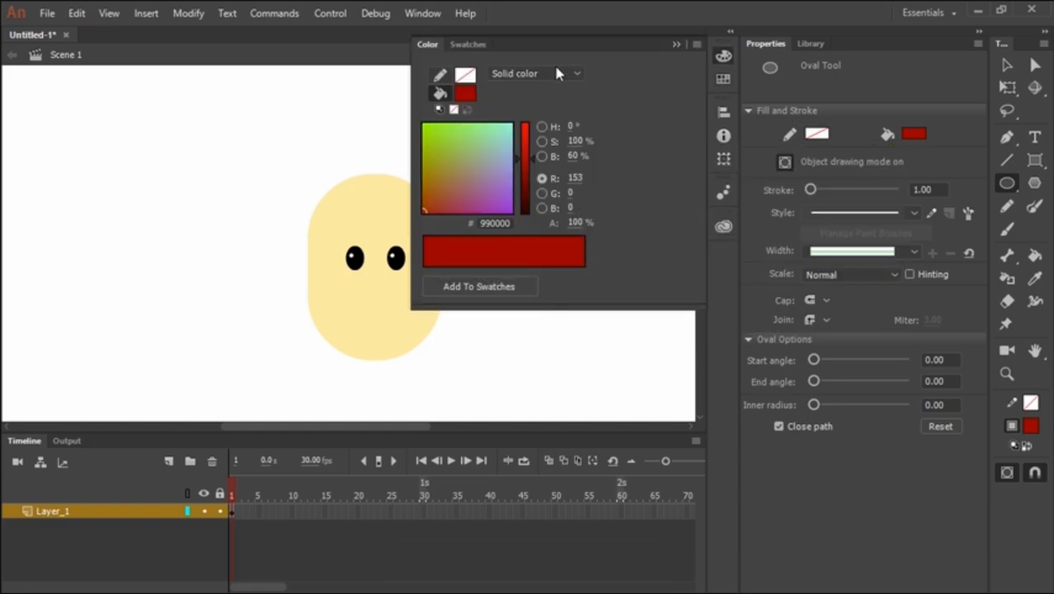
{"action": "left_click_drag", "start_coordinate": [412, 143], "coordinate": [509, 138]}
{"action": "left_click_drag", "start_coordinate": [627, 160], "coordinate": [629, 174]}
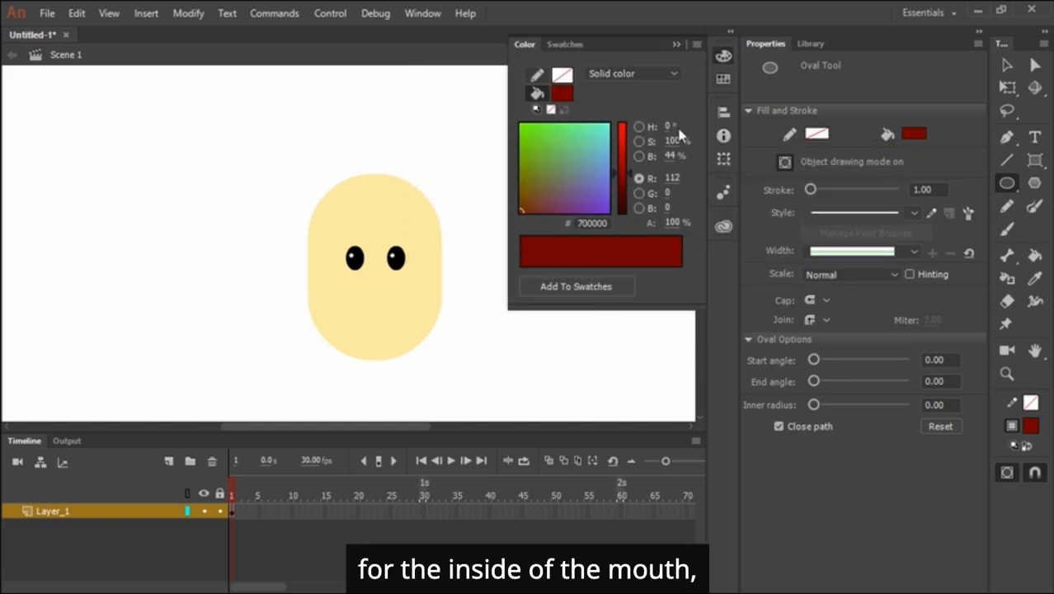
{"action": "left_click", "coordinate": [698, 44]}
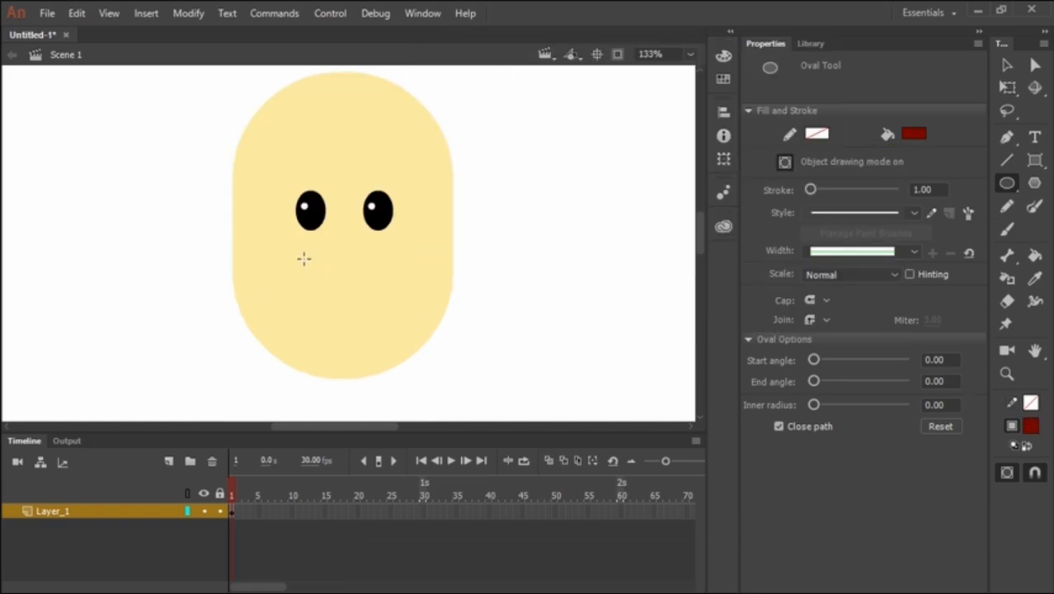
Draw a large dark red mouth oval, about 168 px wide, and position it below the eyes.
{"action": "left_click_drag", "start_coordinate": [268, 244], "coordinate": [452, 415]}
{"action": "left_click", "coordinate": [1007, 66]}
{"action": "left_click_drag", "start_coordinate": [400, 338], "coordinate": [387, 325]}
Delete the top half of the mouth oval inside its drawing object and move the remaining half up beneath the eyes.
{"action": "double_click", "coordinate": [367, 296]}
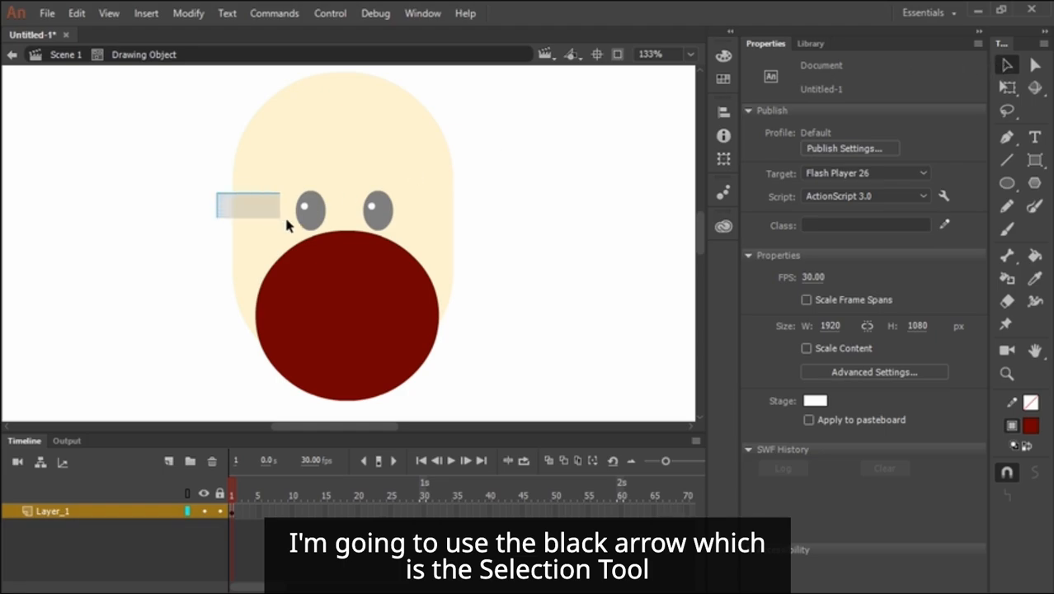
{"action": "mouse_move", "coordinate": [286, 220]}
{"action": "left_mouse_down"}
{"action": "mouse_move", "coordinate": [461, 314]}
{"action": "mouse_move", "coordinate": [486, 311]}
{"action": "mouse_move", "coordinate": [489, 323]}
{"action": "mouse_move", "coordinate": [317, 245]}
{"action": "mouse_move", "coordinate": [350, 278]}
{"action": "mouse_move", "coordinate": [483, 332]}
{"action": "mouse_move", "coordinate": [313, 245]}
{"action": "mouse_move", "coordinate": [478, 322]}
{"action": "mouse_move", "coordinate": [492, 313]}
{"action": "left_mouse_up"}
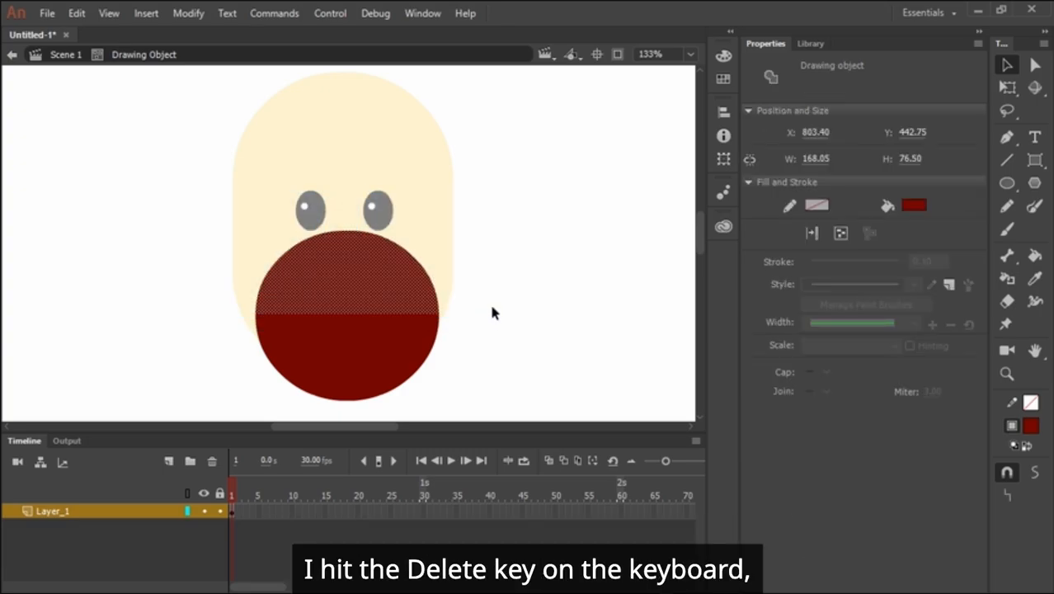
{"action": "key", "text": "Delete"}
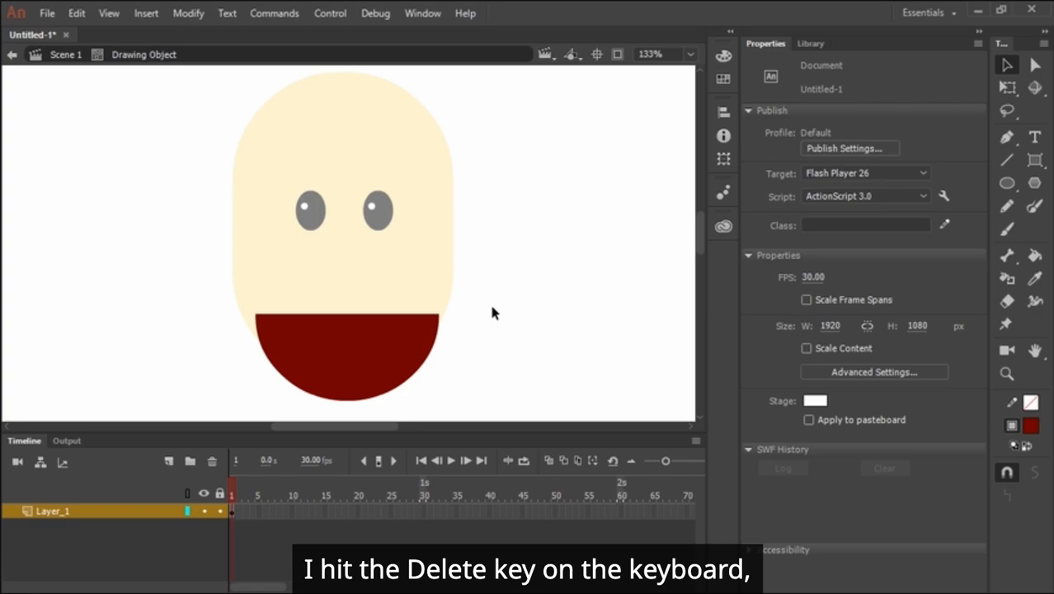
{"action": "left_click", "coordinate": [389, 370]}
{"action": "left_click_drag", "start_coordinate": [384, 364], "coordinate": [377, 307]}
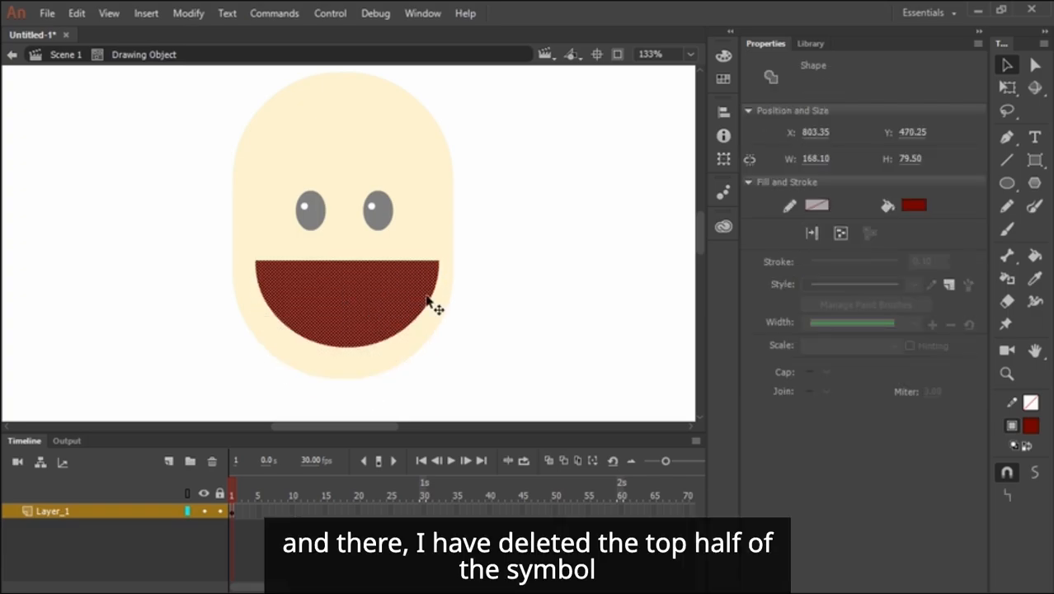
{"action": "left_click", "coordinate": [467, 321]}
Fill roughly the top third of the mouth shape with white to form the teeth.
{"action": "left_click_drag", "start_coordinate": [209, 162], "coordinate": [484, 278]}
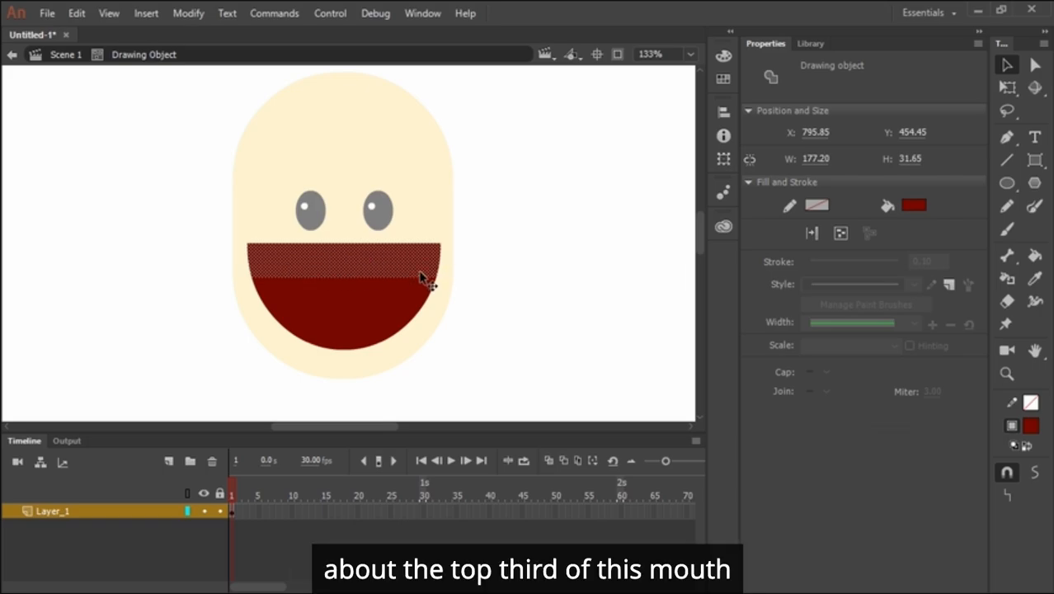
{"action": "left_click", "coordinate": [916, 205]}
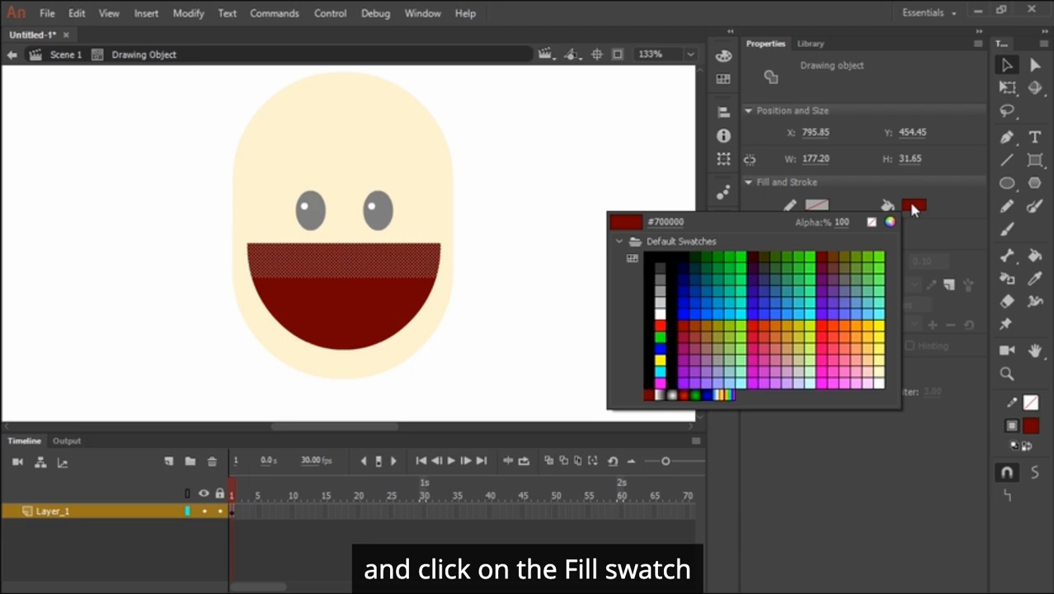
{"action": "left_click", "coordinate": [660, 313]}
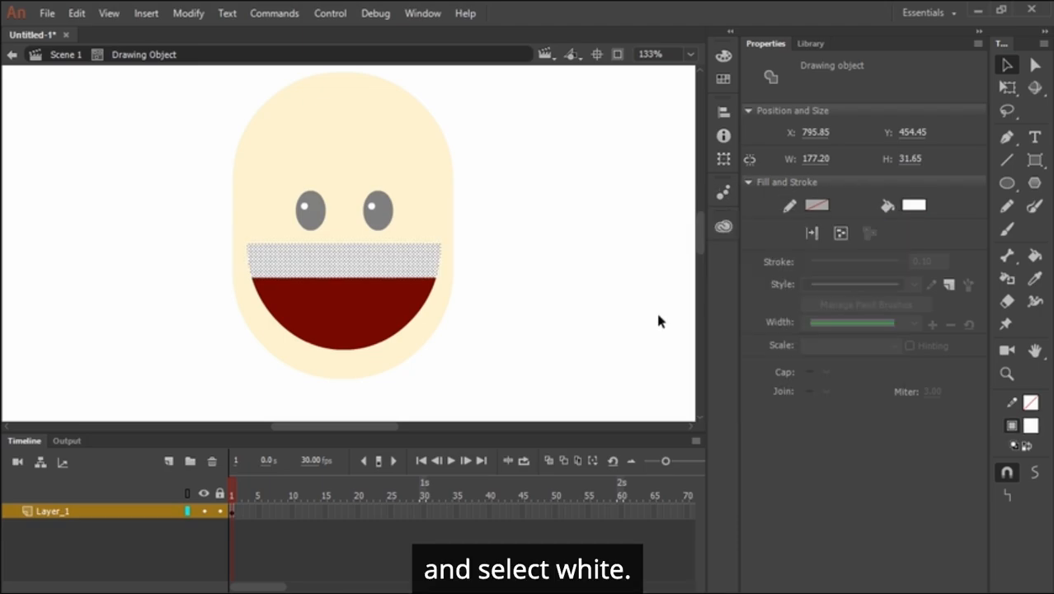
Mix a pinkish red fill color, #D14A5A, for the tongue and add it to the swatches.
{"action": "left_click", "coordinate": [487, 318]}
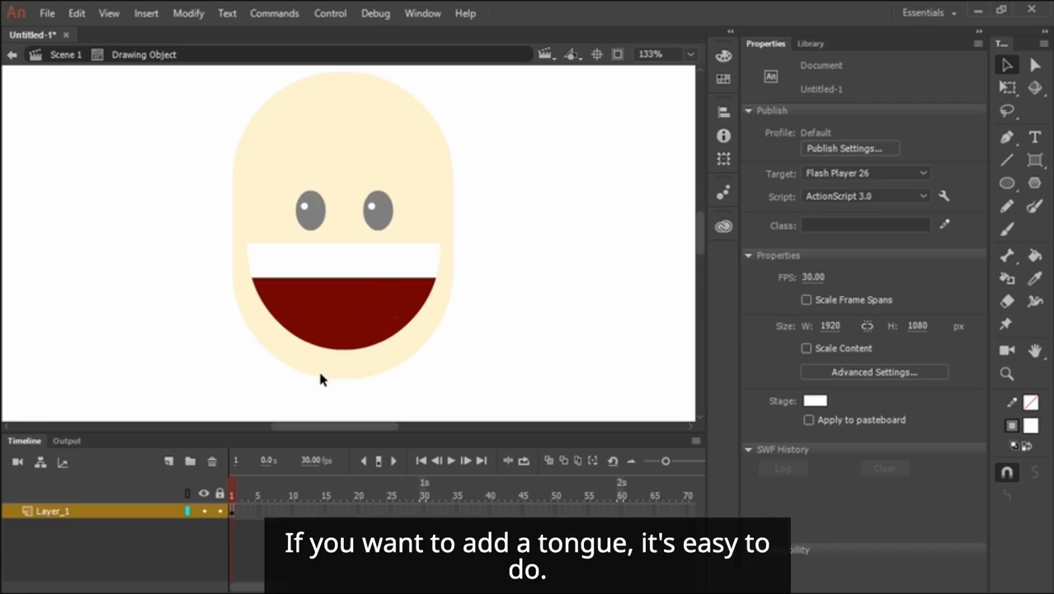
{"action": "left_click", "coordinate": [724, 56]}
{"action": "left_click_drag", "start_coordinate": [607, 176], "coordinate": [569, 188]}
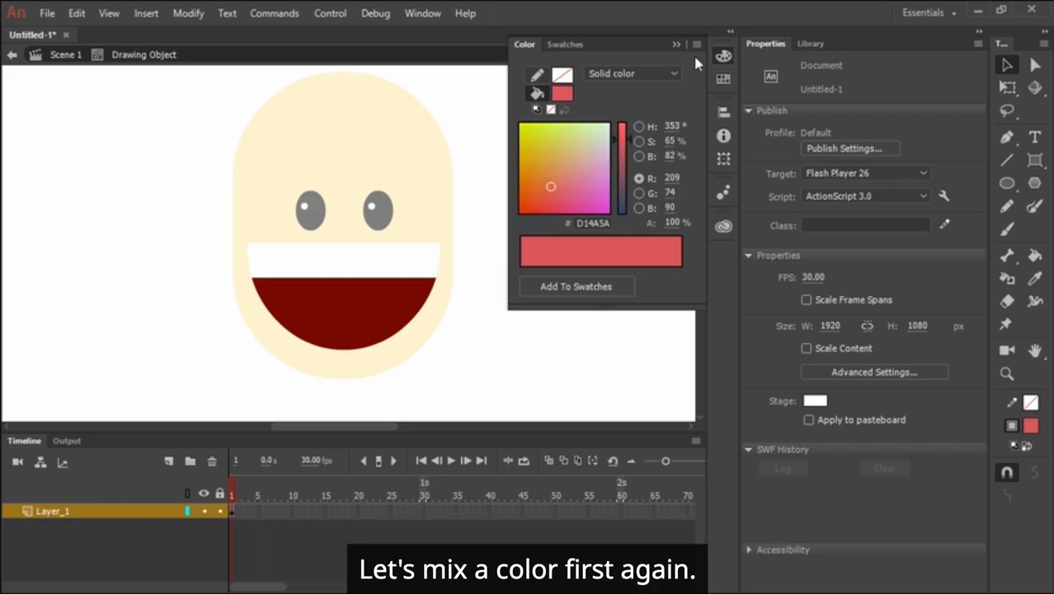
{"action": "left_click", "coordinate": [677, 45]}
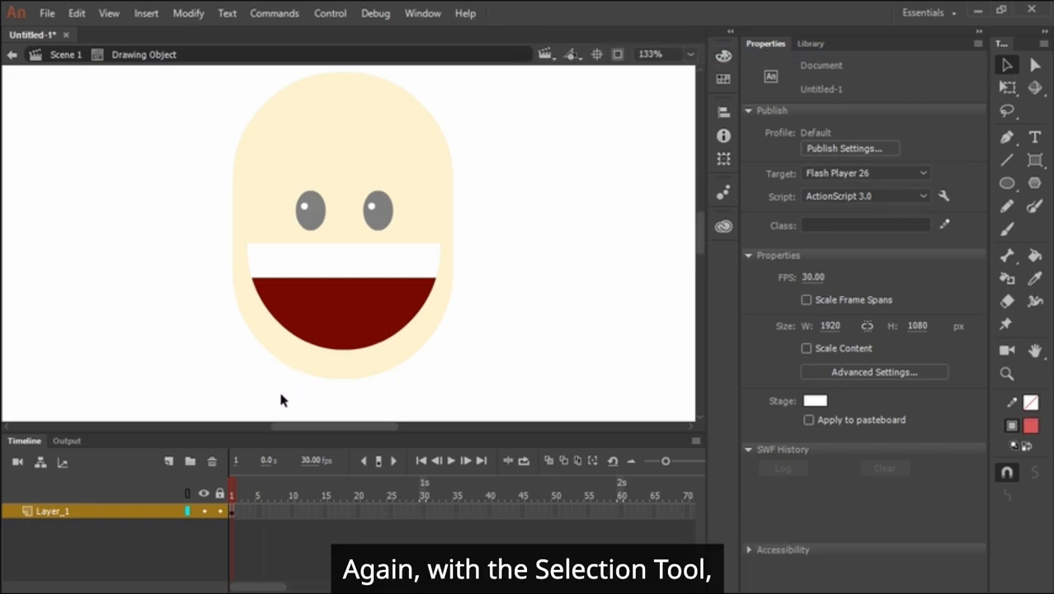
Recolor a strip about 24 px high at the base of the mouth with the #D14A5A swatch to form the tongue.
{"action": "left_click_drag", "start_coordinate": [277, 398], "coordinate": [428, 328]}
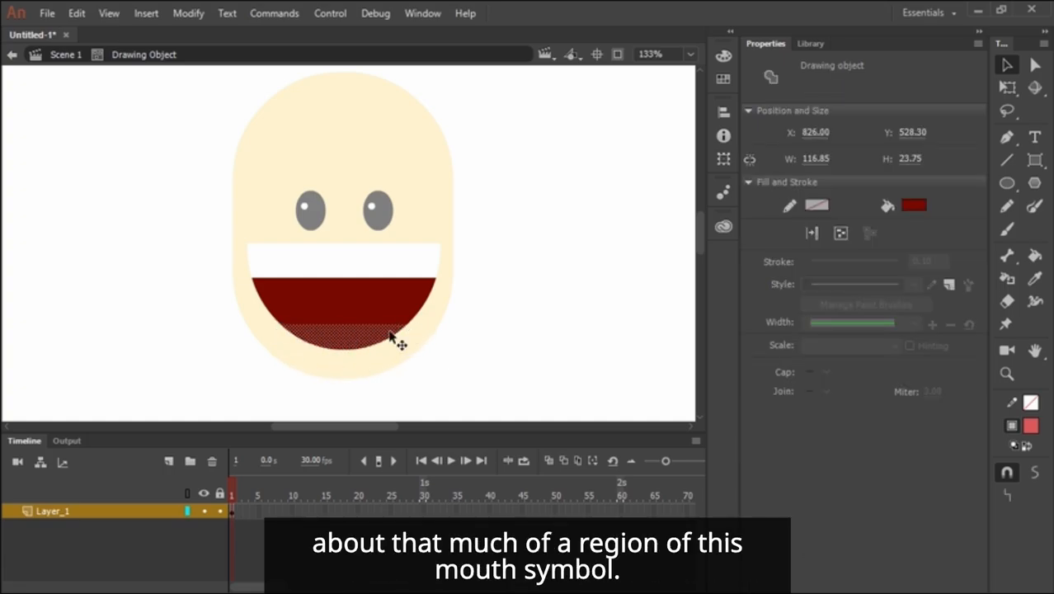
{"action": "left_click", "coordinate": [916, 206]}
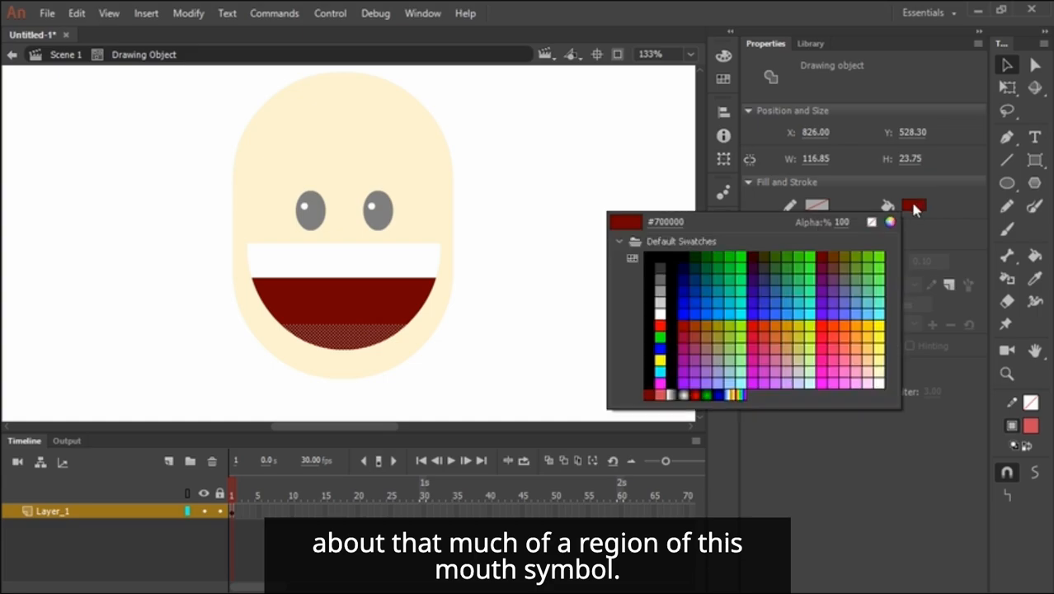
{"action": "left_click", "coordinate": [662, 392]}
{"action": "left_click", "coordinate": [469, 339]}
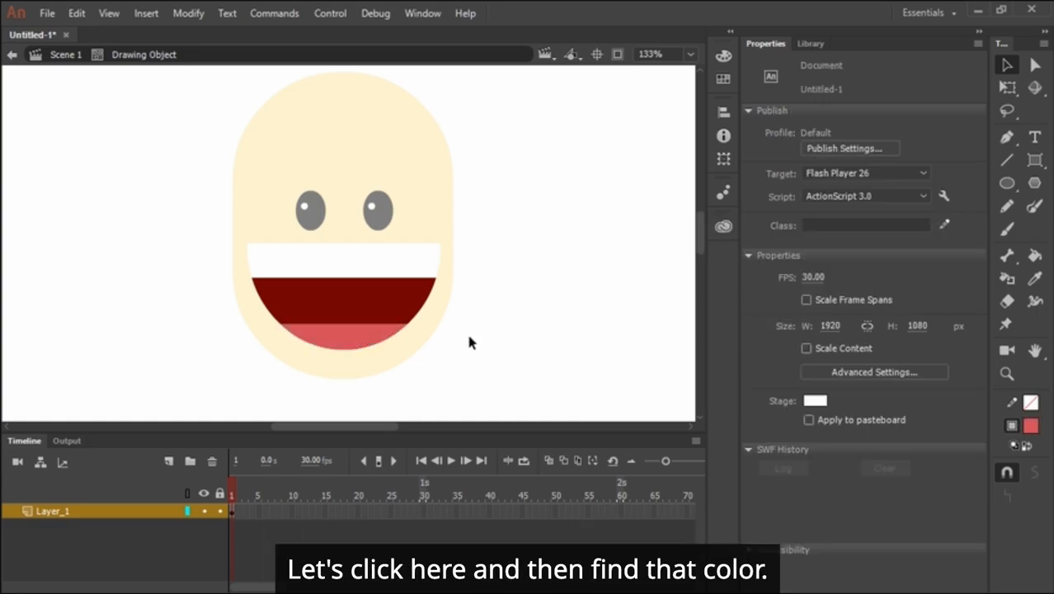
Bend the tongue's straight upper edge upward into a gentle curve and leave the mouth's drawing object.
{"action": "key", "text": "z"}
{"action": "left_click", "coordinate": [353, 342]}
{"action": "key", "text": "v"}
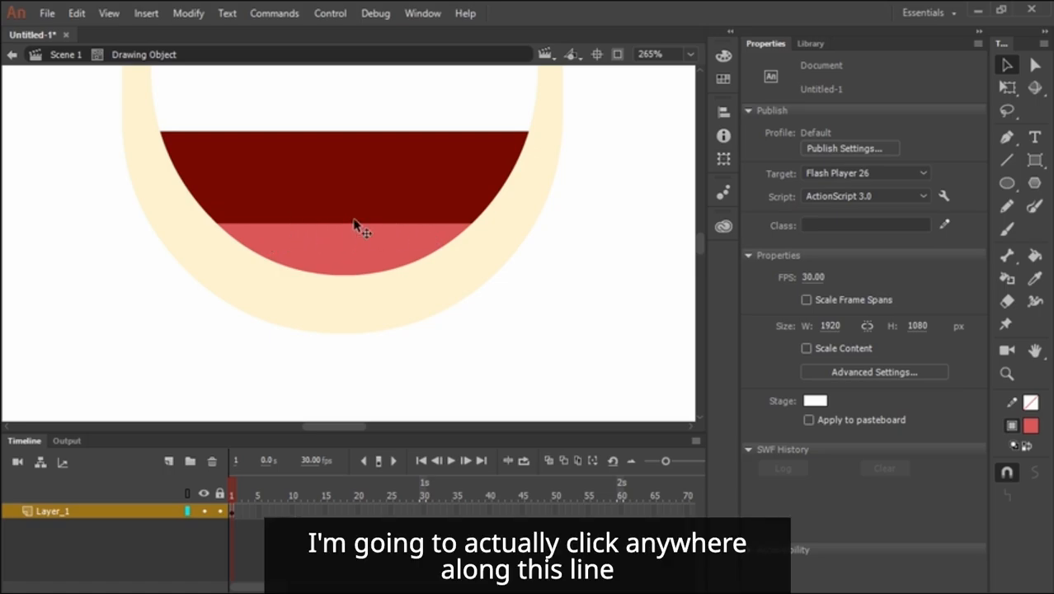
{"action": "left_click_drag", "start_coordinate": [356, 224], "coordinate": [356, 203]}
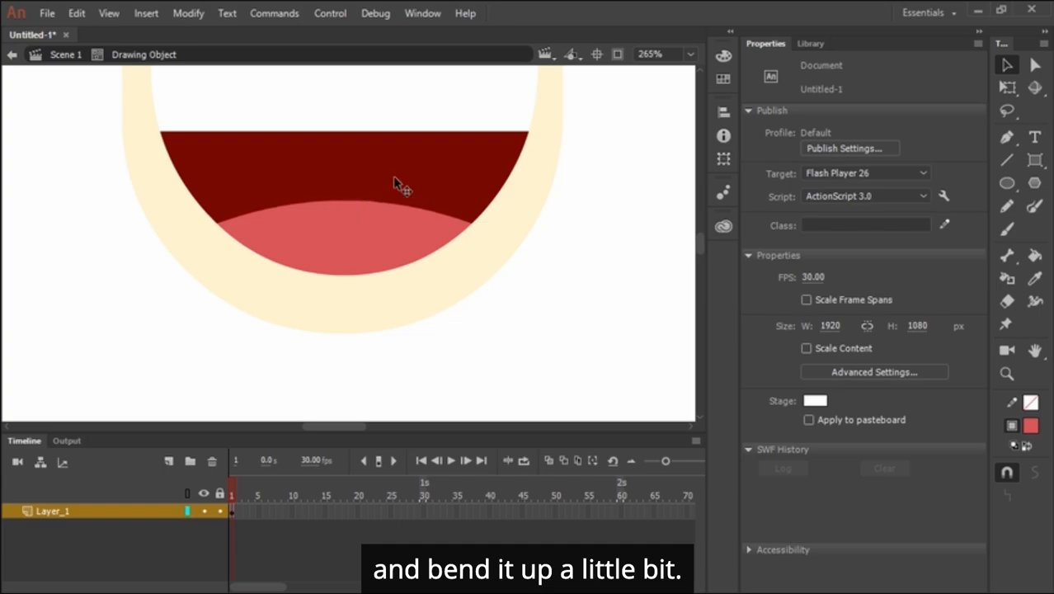
{"action": "key", "text": "ctrl+minus"}
{"action": "key", "text": "ctrl+minus"}
{"action": "double_click", "coordinate": [469, 251]}
{"action": "mouse_move", "coordinate": [394, 235]}
{"action": "left_mouse_down"}
{"action": "mouse_move", "coordinate": [440, 297]}
{"action": "mouse_move", "coordinate": [413, 310]}
{"action": "left_mouse_up"}
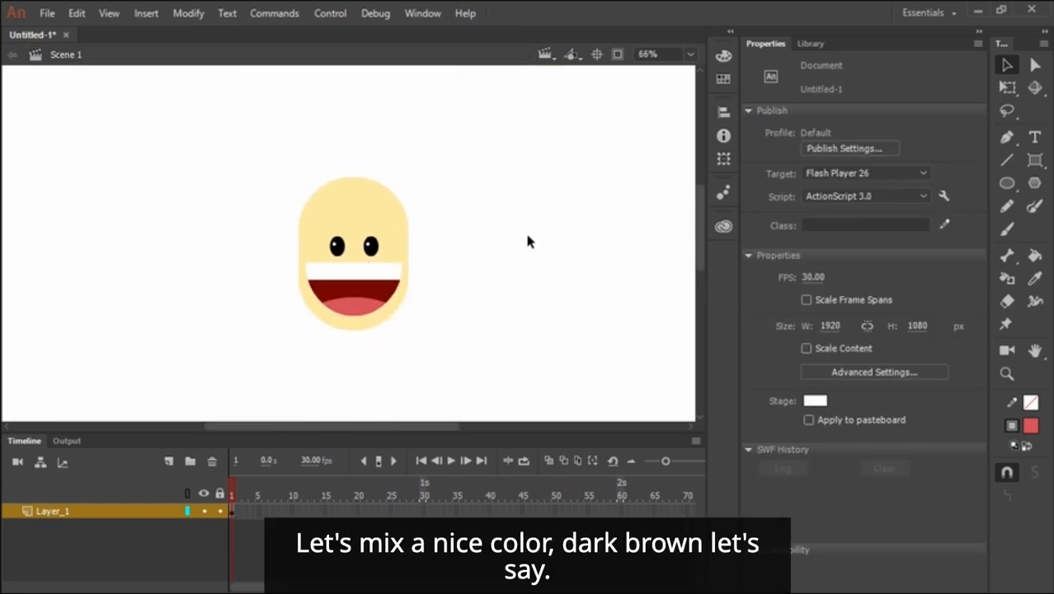
Mix a dark brown fill by lowering the brightness of #993300, and add the color to the swatches.
{"action": "left_click", "coordinate": [724, 55]}
{"action": "left_click", "coordinate": [561, 93]}
{"action": "left_click", "coordinate": [664, 216]}
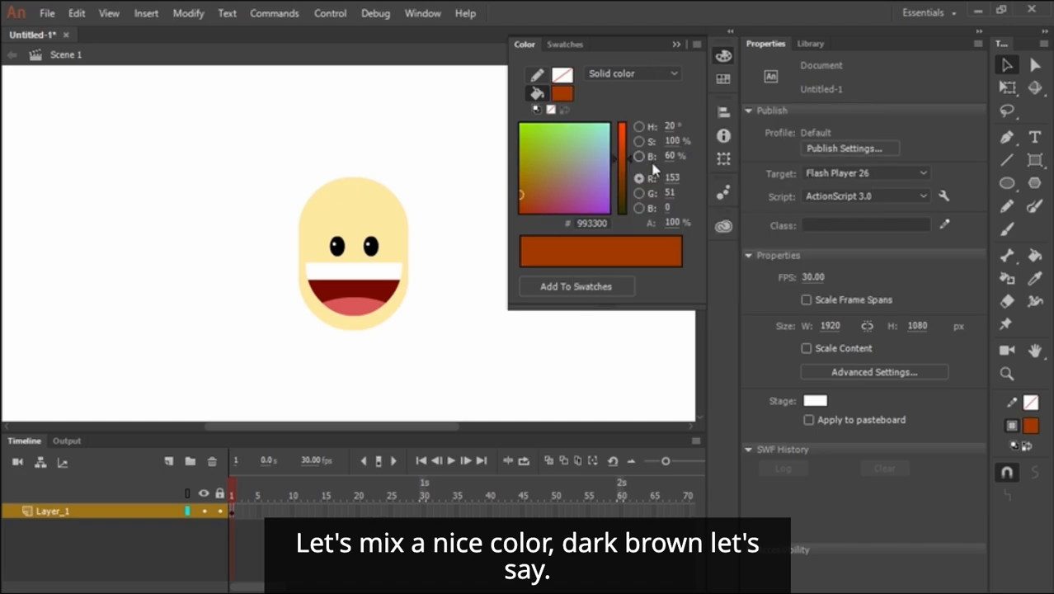
{"action": "left_click_drag", "start_coordinate": [670, 156], "coordinate": [644, 157]}
{"action": "left_click", "coordinate": [697, 44]}
{"action": "left_click", "coordinate": [665, 102]}
{"action": "left_click", "coordinate": [508, 343]}
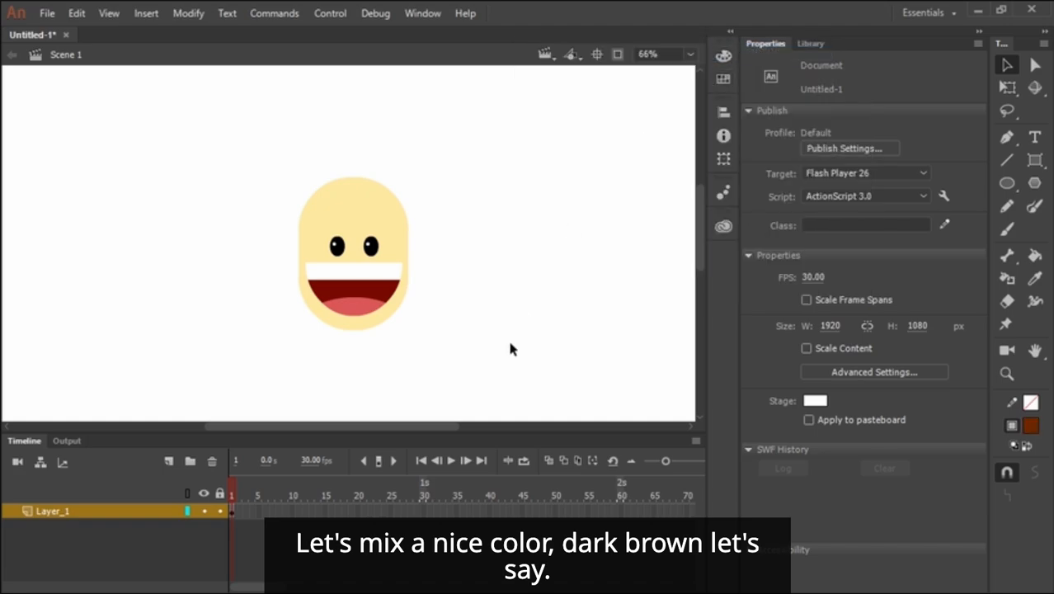
Draw a dark brown circle about 206 px wide as a drawing object and center it over the upper part of the head.
{"action": "left_click", "coordinate": [1008, 184]}
{"action": "left_click", "coordinate": [1007, 472]}
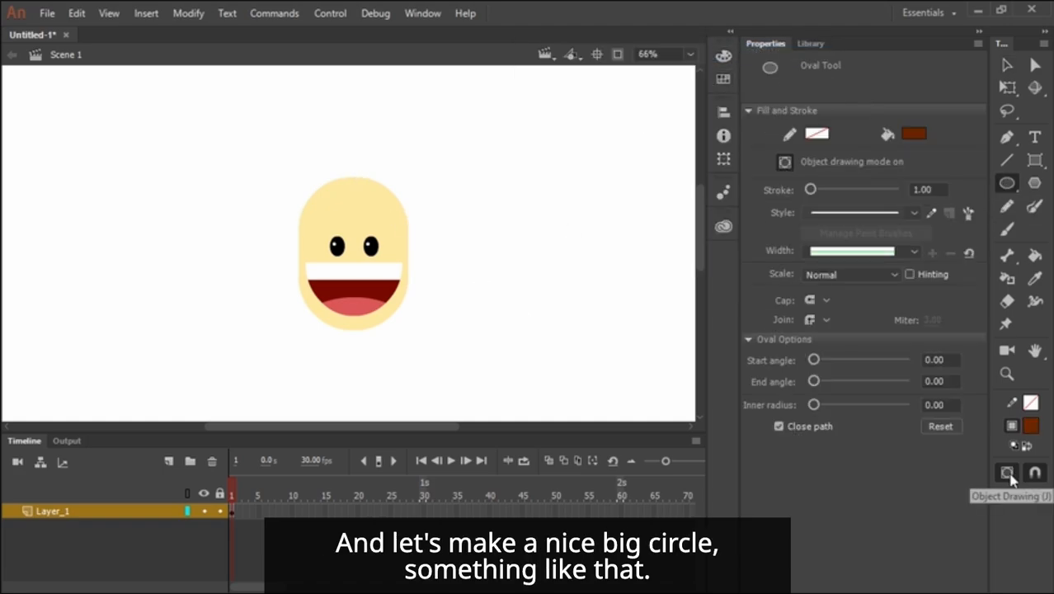
{"action": "mouse_move", "coordinate": [273, 141]}
{"action": "left_mouse_down"}
{"action": "mouse_move", "coordinate": [386, 234]}
{"action": "mouse_move", "coordinate": [385, 251]}
{"action": "left_mouse_up"}
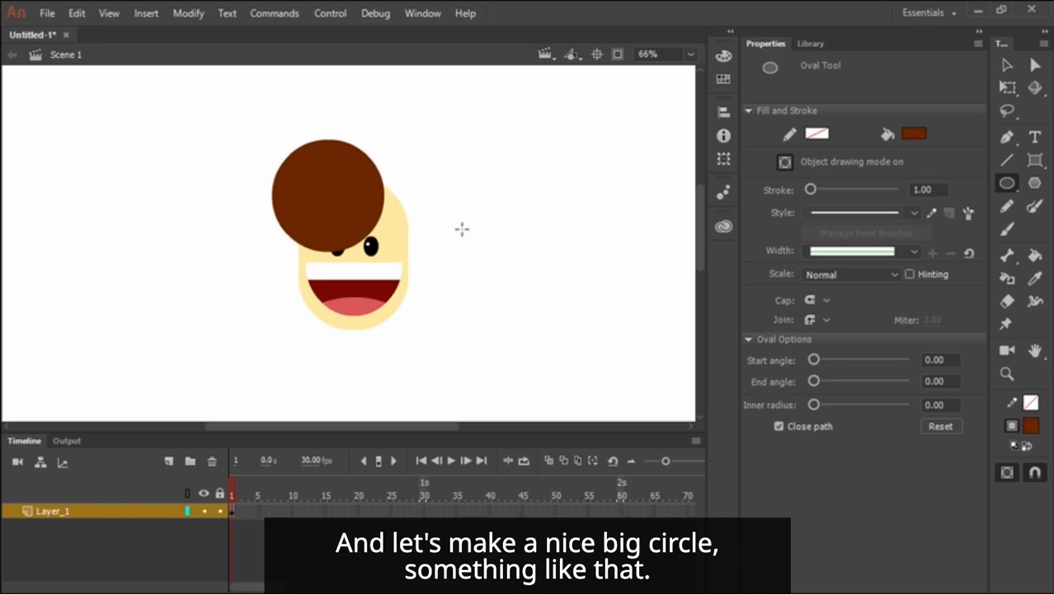
{"action": "key", "text": "v"}
{"action": "left_click_drag", "start_coordinate": [350, 193], "coordinate": [376, 212]}
{"action": "key", "text": "ctrl+equal"}
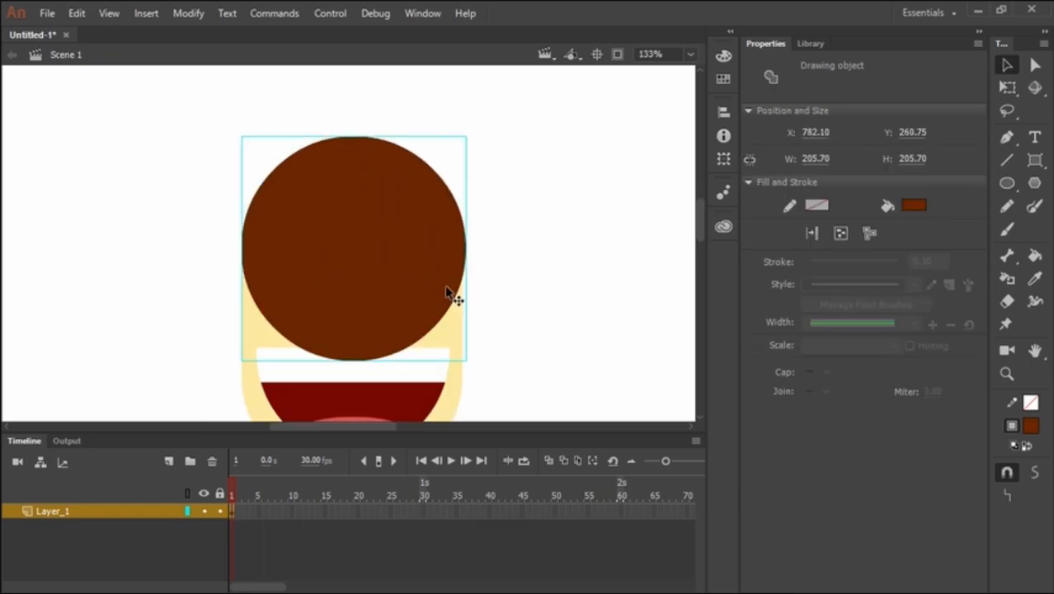
Delete the lower half of the brown circle inside its drawing object and place the remaining half on the head as hair.
{"action": "left_click_drag", "start_coordinate": [518, 276], "coordinate": [536, 228]}
{"action": "double_click", "coordinate": [405, 262]}
{"action": "mouse_move", "coordinate": [195, 391]}
{"action": "left_mouse_down"}
{"action": "mouse_move", "coordinate": [238, 381]}
{"action": "mouse_move", "coordinate": [544, 207]}
{"action": "mouse_move", "coordinate": [537, 199]}
{"action": "left_mouse_up"}
{"action": "key", "text": "Delete"}
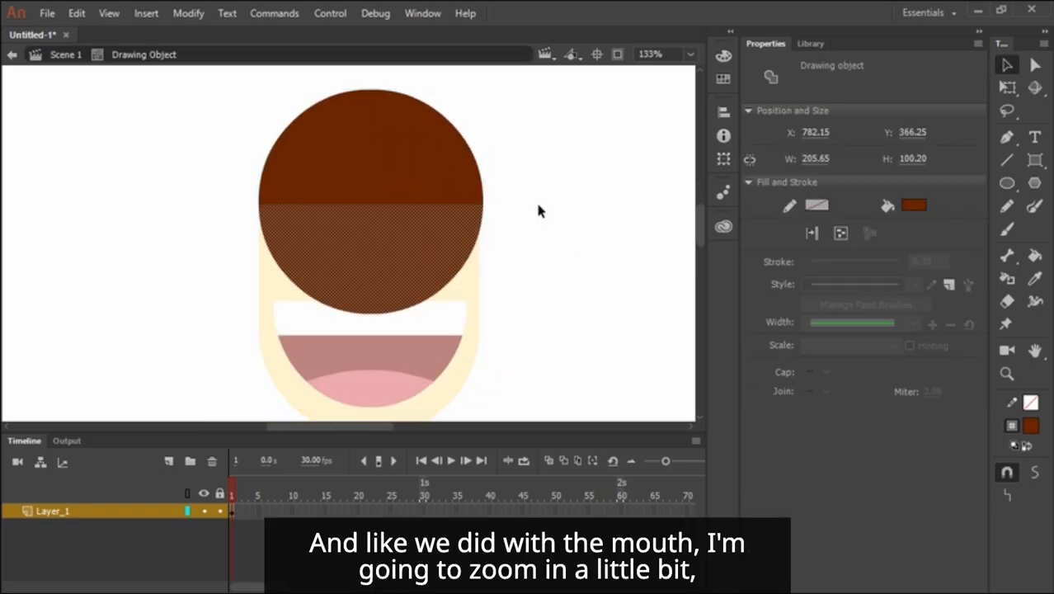
{"action": "double_click", "coordinate": [537, 199]}
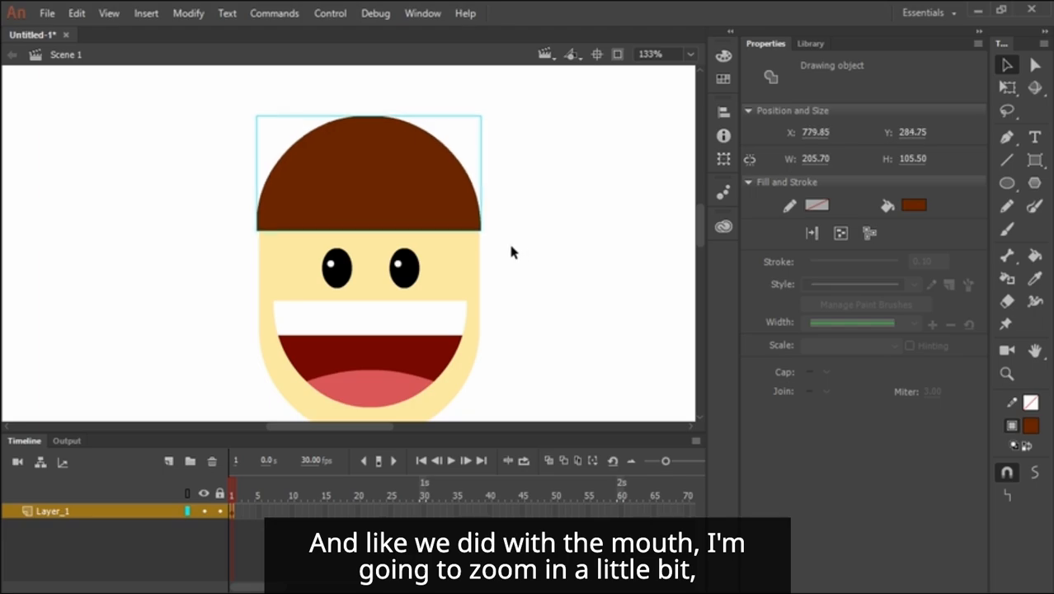
Turn off snapping and enlarge the hair with Free Transform so it is slightly wider than the head.
{"action": "key", "text": "q"}
{"action": "left_click_drag", "start_coordinate": [487, 116], "coordinate": [487, 118]}
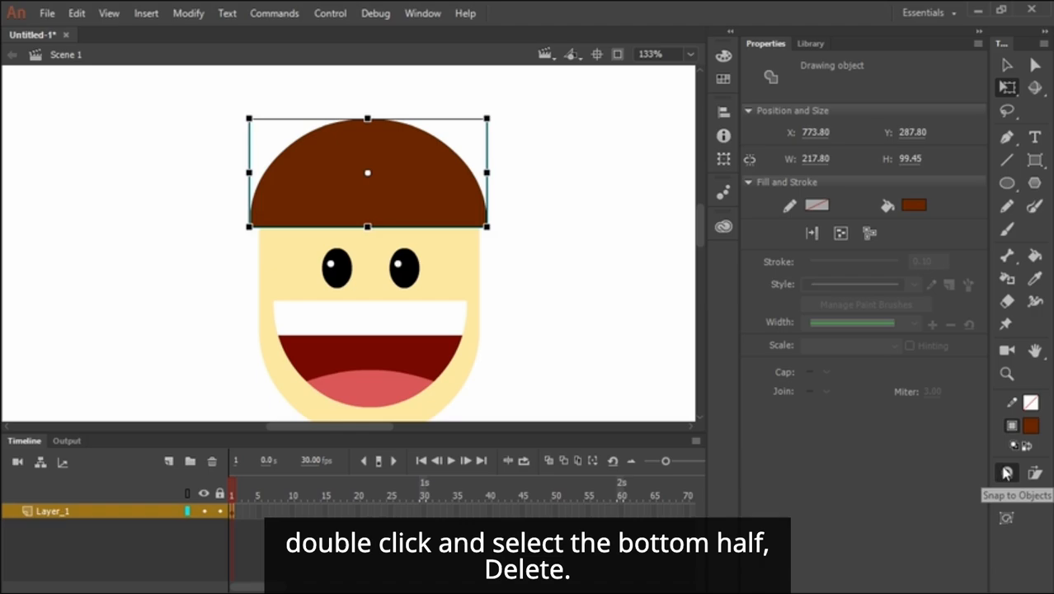
{"action": "left_click", "coordinate": [1006, 473]}
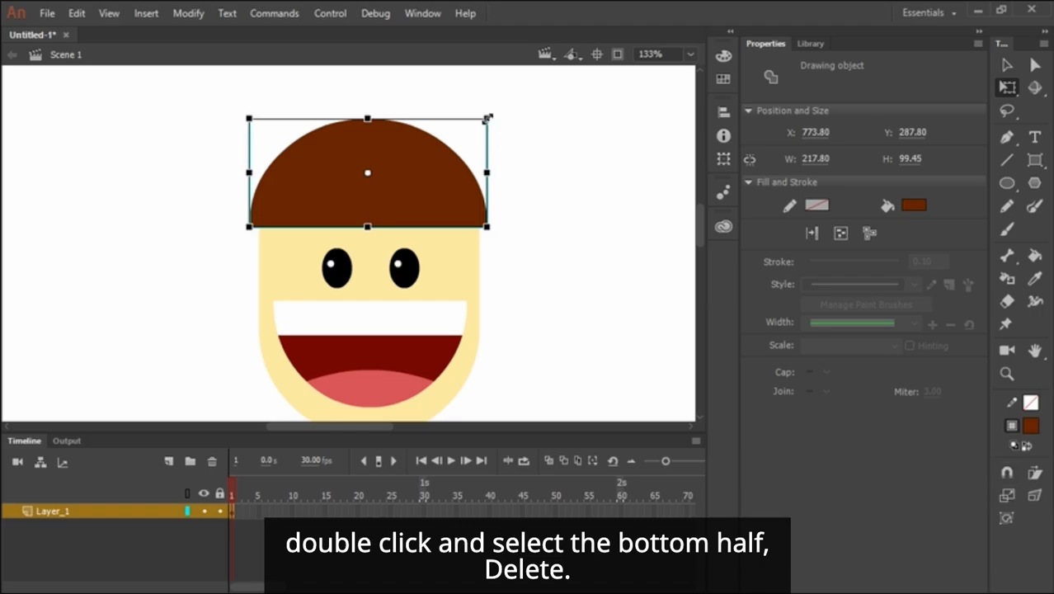
{"action": "left_click_drag", "start_coordinate": [487, 118], "coordinate": [490, 113]}
{"action": "left_click", "coordinate": [508, 186]}
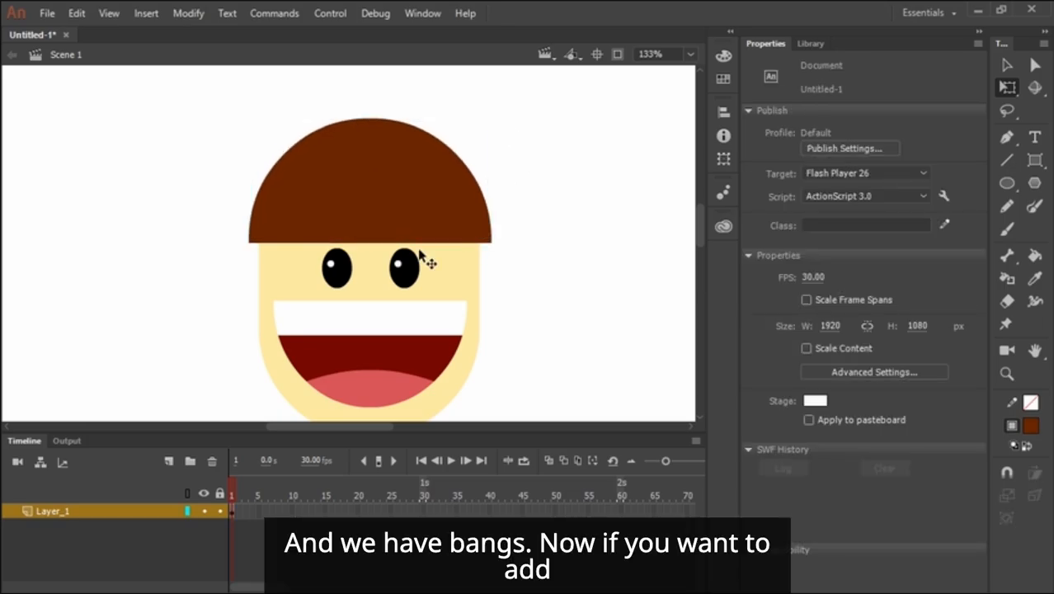
Delete a rectangular notch about 23 × 38 px from the middle of the hair's lower edge inside its drawing object.
{"action": "double_click", "coordinate": [376, 229]}
{"action": "double_click", "coordinate": [512, 191]}
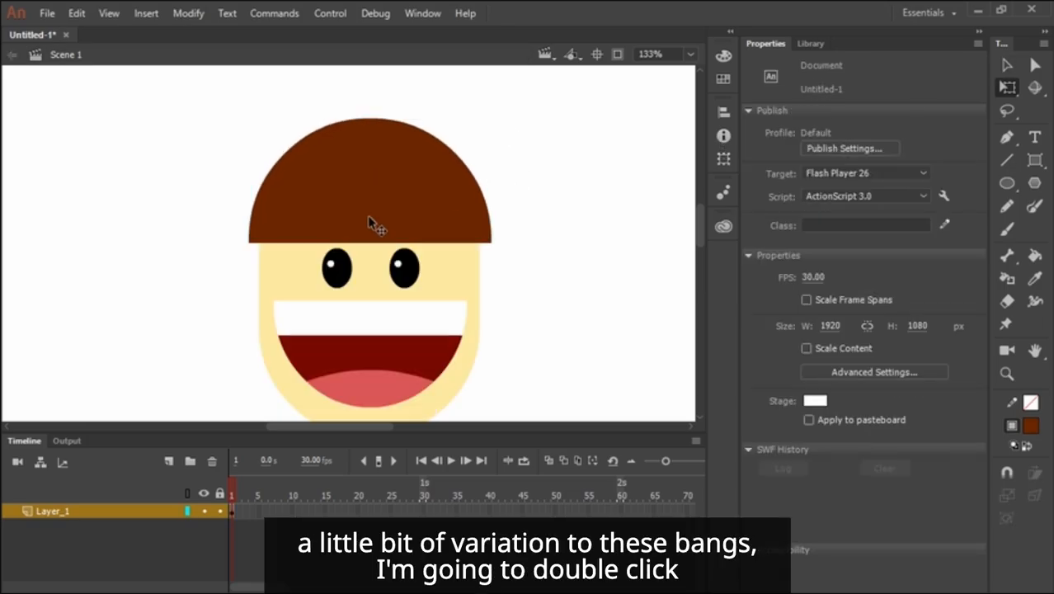
{"action": "double_click", "coordinate": [373, 225]}
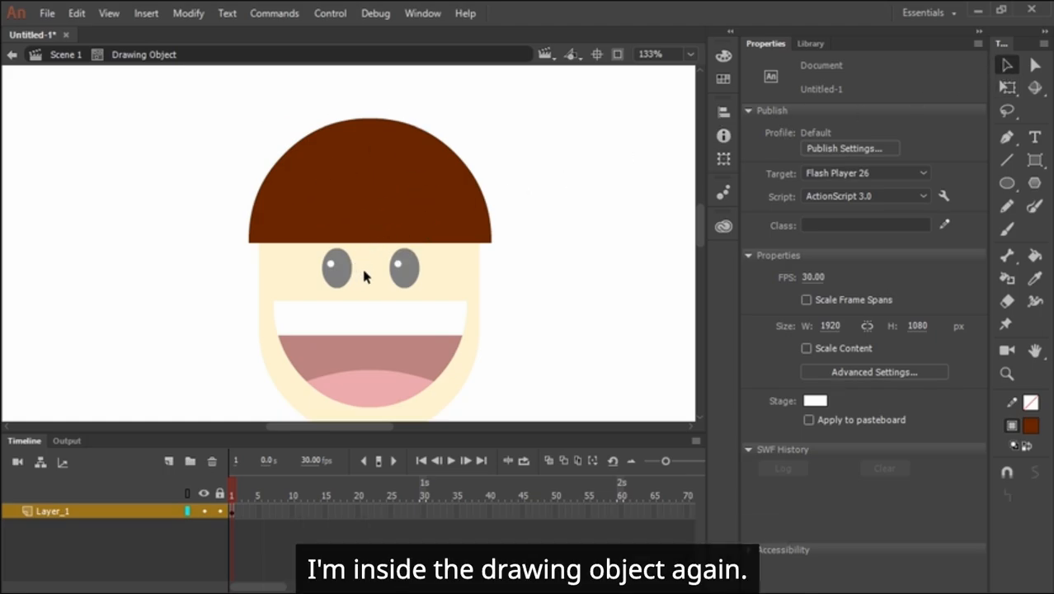
{"action": "mouse_move", "coordinate": [362, 278]}
{"action": "left_mouse_down"}
{"action": "mouse_move", "coordinate": [380, 265]}
{"action": "mouse_move", "coordinate": [390, 199]}
{"action": "left_mouse_up"}
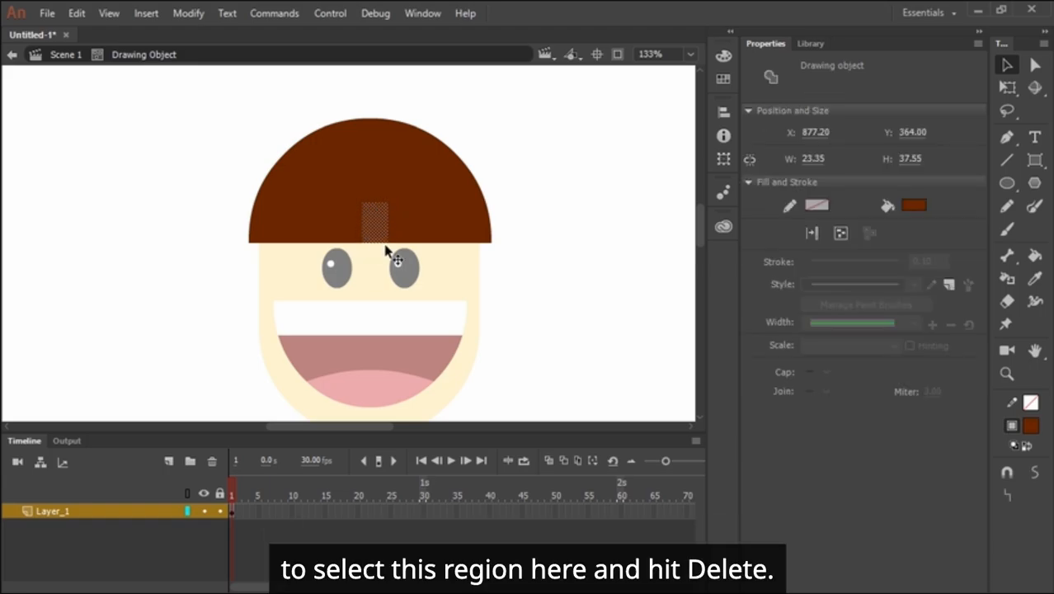
{"action": "key", "text": "Delete"}
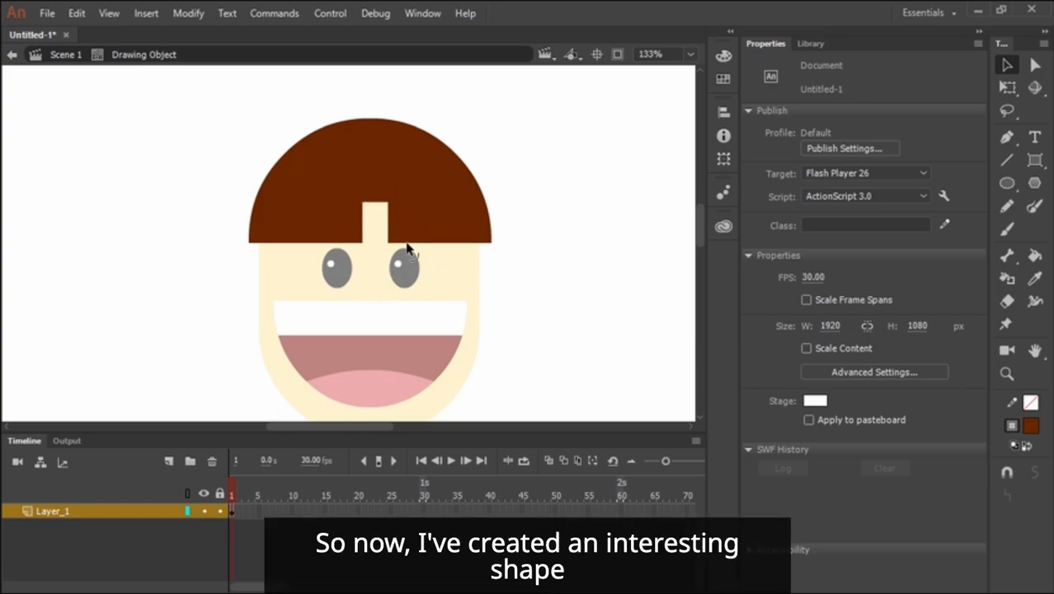
Turn on Snap to Objects, join the notch's two upper corners into one point and pull it up to form a spike.
{"action": "left_click", "coordinate": [1008, 473]}
{"action": "key", "text": "z"}
{"action": "left_click", "coordinate": [371, 206]}
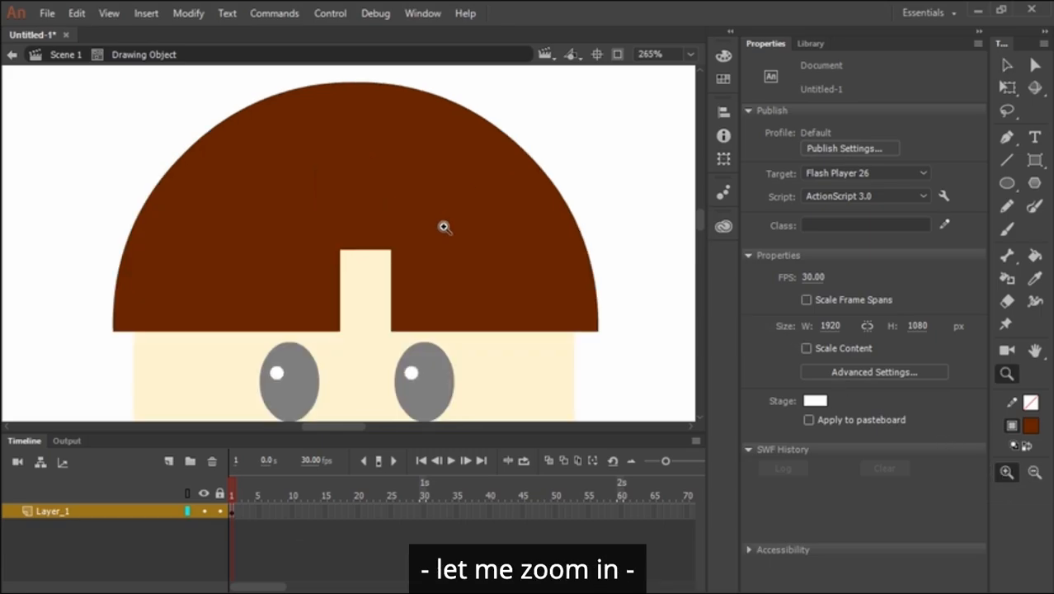
{"action": "key", "text": "v"}
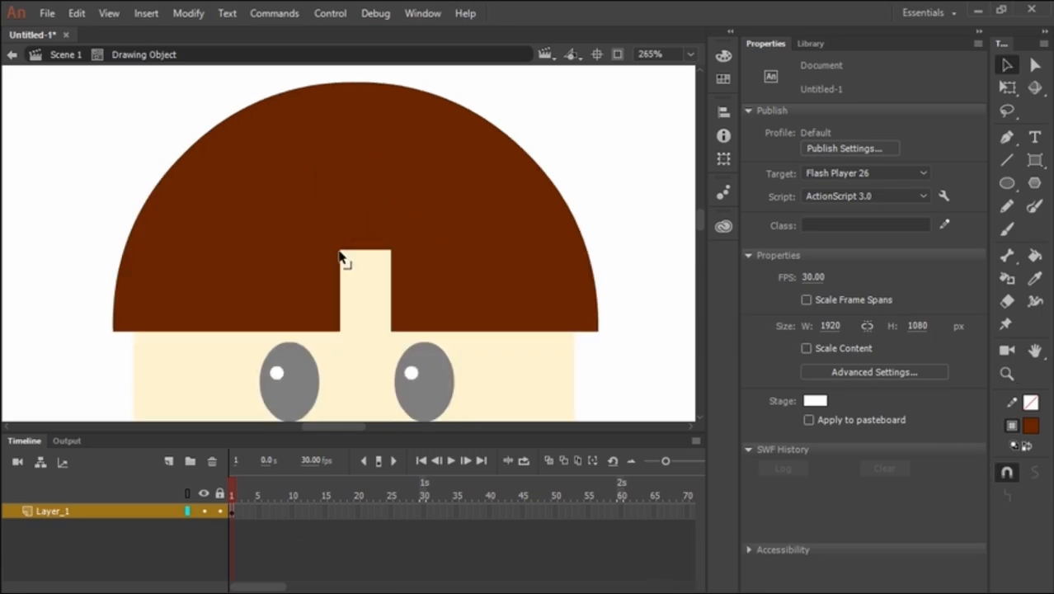
{"action": "left_click_drag", "start_coordinate": [347, 257], "coordinate": [385, 255]}
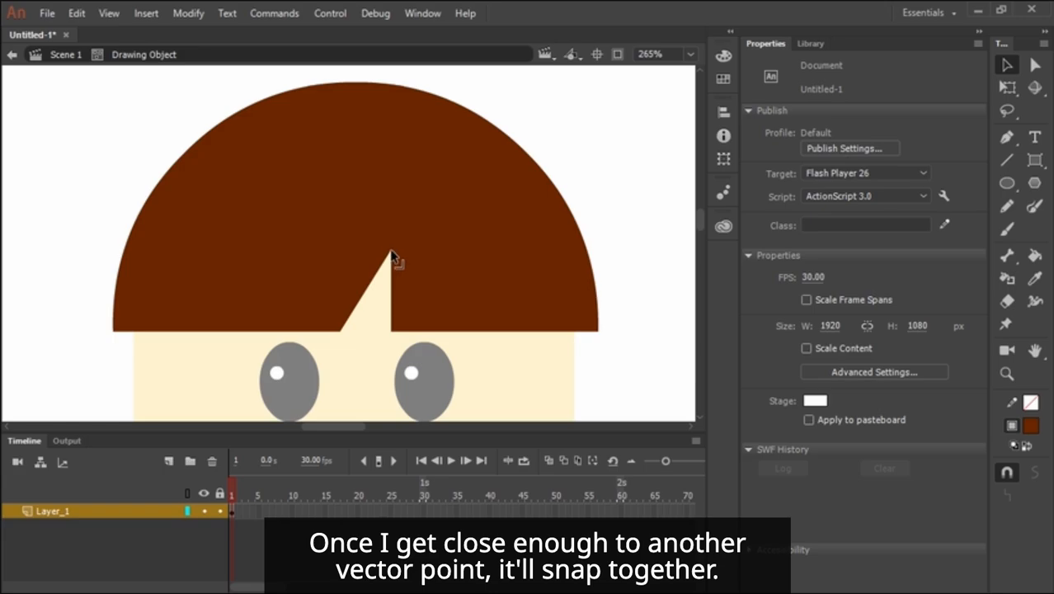
{"action": "left_click_drag", "start_coordinate": [393, 257], "coordinate": [368, 261]}
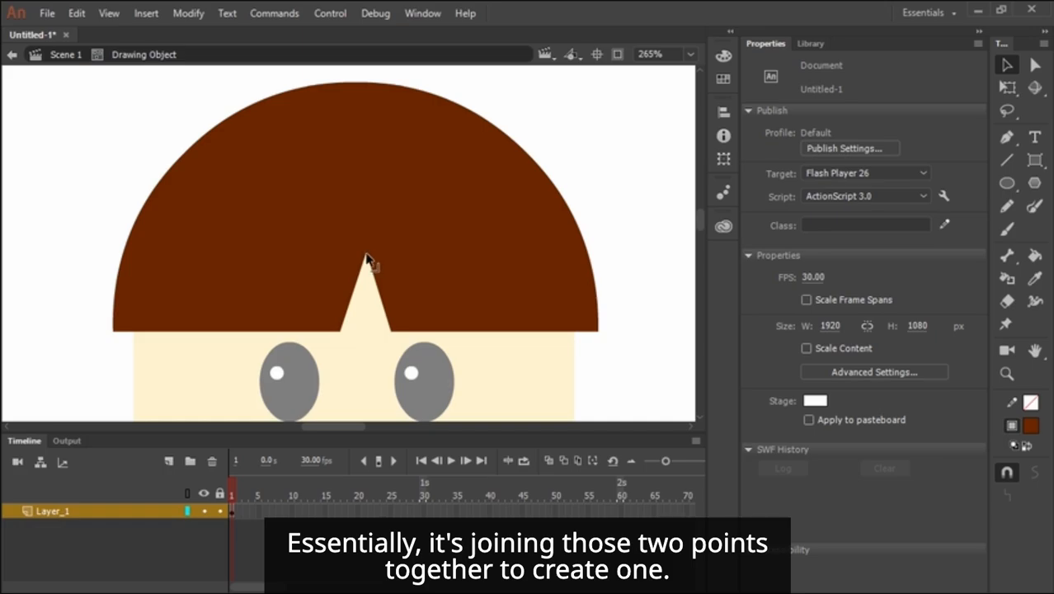
{"action": "left_click_drag", "start_coordinate": [366, 254], "coordinate": [360, 237]}
Cut a second, smaller pointed notch into the bangs just right of the first and leave the hair's drawing object.
{"action": "left_click_drag", "start_coordinate": [402, 377], "coordinate": [438, 291]}
{"action": "key", "text": "Delete"}
{"action": "mouse_move", "coordinate": [437, 291]}
{"action": "left_mouse_down"}
{"action": "mouse_move", "coordinate": [424, 295]}
{"action": "mouse_move", "coordinate": [403, 269]}
{"action": "mouse_move", "coordinate": [405, 281]}
{"action": "left_mouse_up"}
{"action": "double_click", "coordinate": [624, 252]}
{"action": "key", "text": "ctrl+minus"}
{"action": "left_click_drag", "start_coordinate": [424, 323], "coordinate": [507, 274]}
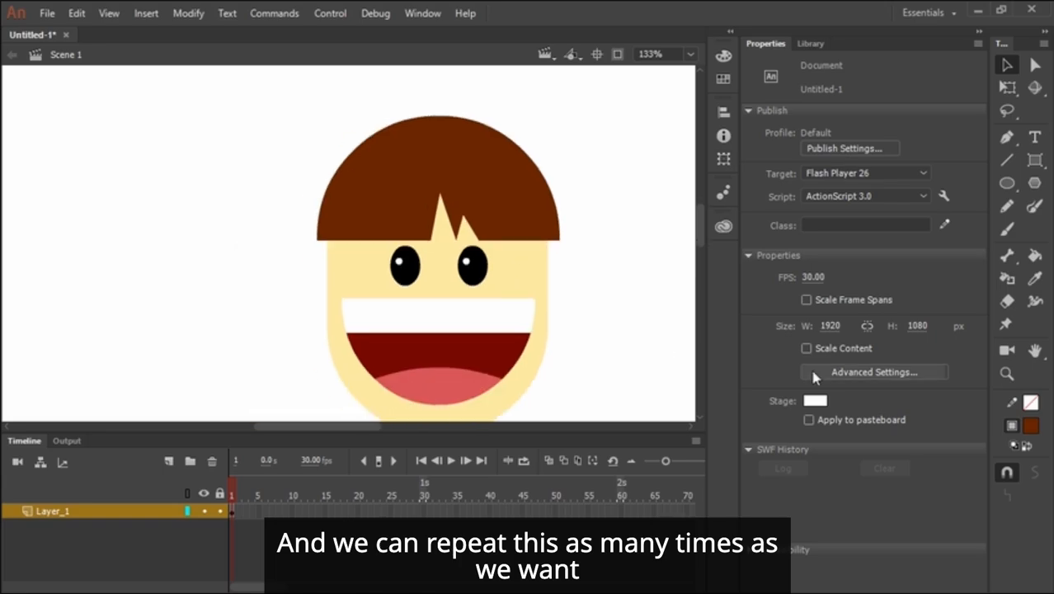
Draw a round ear in the face's #FFEBA5 color on one side of the head and duplicate it to the other side.
{"action": "key", "text": "ctrl+minus"}
{"action": "key", "text": "z"}
{"action": "left_click", "coordinate": [392, 266]}
{"action": "left_click", "coordinate": [1007, 184]}
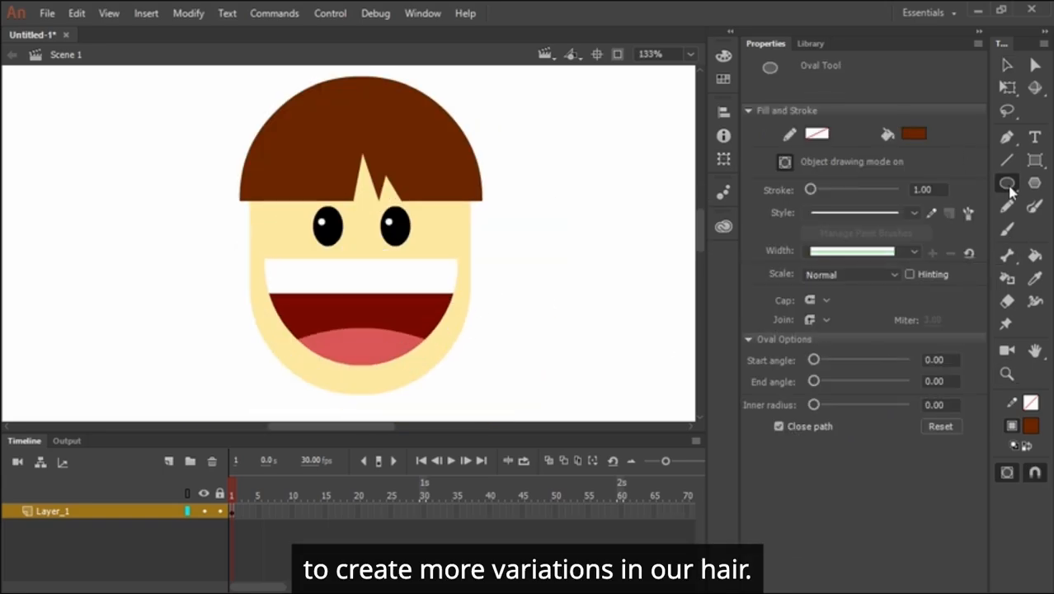
{"action": "left_click", "coordinate": [914, 133]}
{"action": "left_click", "coordinate": [451, 238]}
{"action": "mouse_move", "coordinate": [471, 213]}
{"action": "left_mouse_down"}
{"action": "mouse_move", "coordinate": [516, 258]}
{"action": "mouse_move", "coordinate": [487, 232]}
{"action": "mouse_move", "coordinate": [493, 245]}
{"action": "mouse_move", "coordinate": [242, 241]}
{"action": "left_mouse_up"}
{"action": "key", "text": "v"}
{"action": "left_click", "coordinate": [576, 283]}
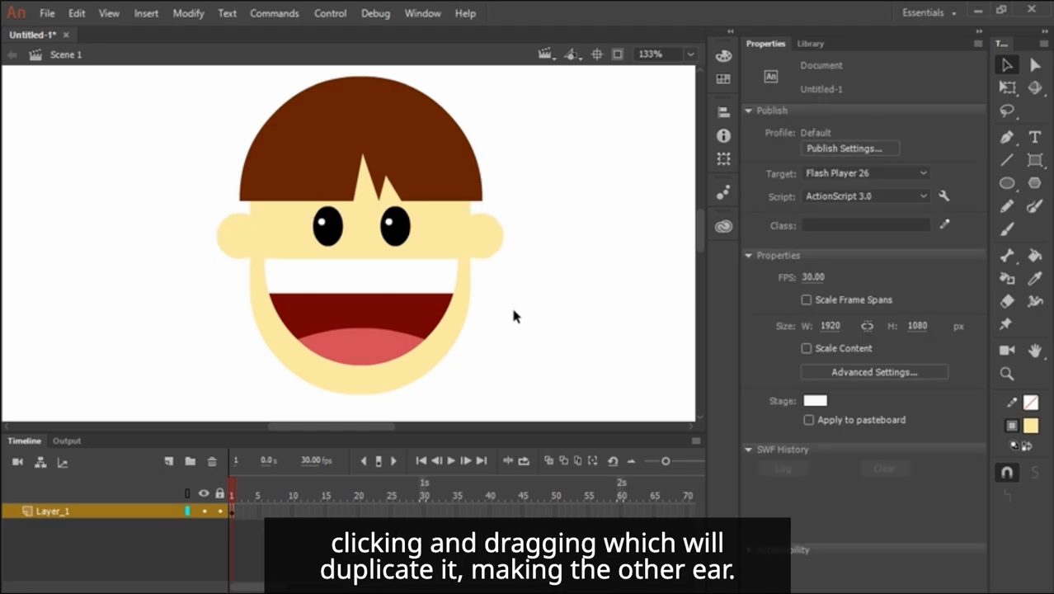
Draw a rounded rectangle primitive about 249 × 463 px over the head, filled with the hair's brown, for the back hair.
{"action": "key", "text": "ctrl+minus"}
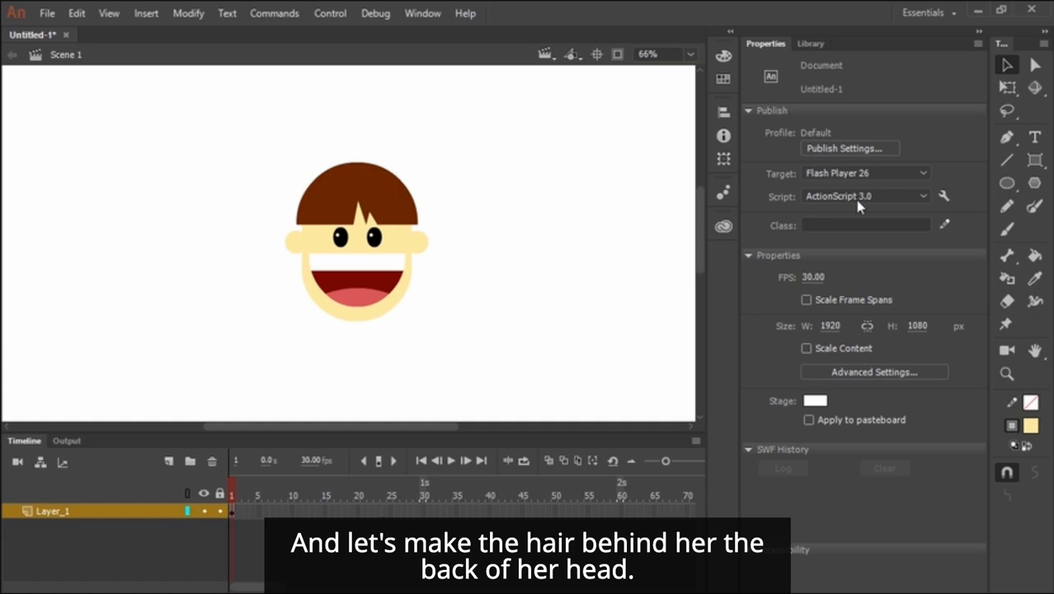
{"action": "left_click", "coordinate": [1034, 160]}
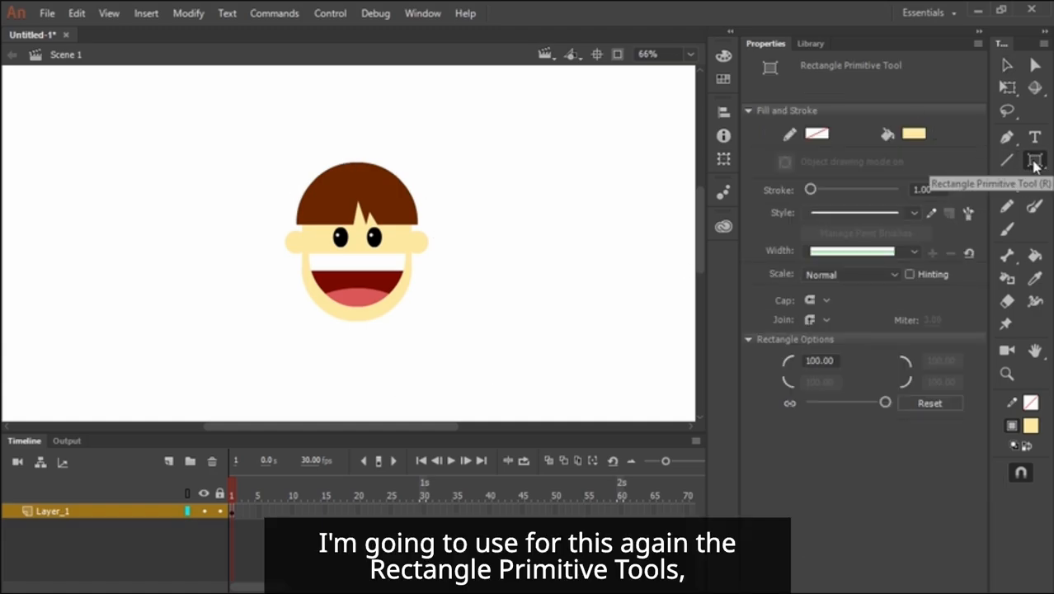
{"action": "left_click", "coordinate": [914, 135]}
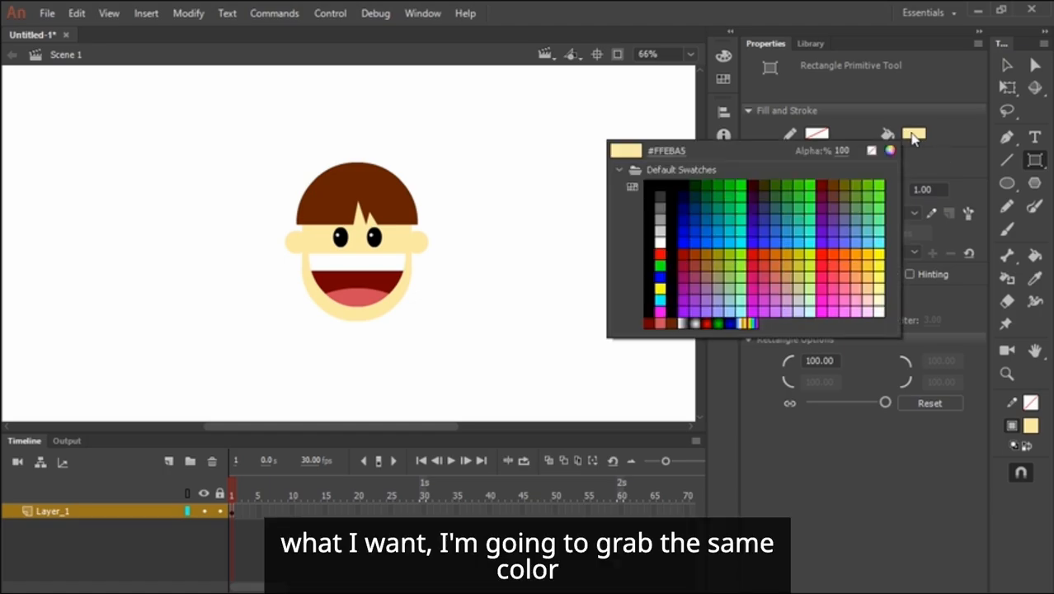
{"action": "left_click", "coordinate": [403, 200]}
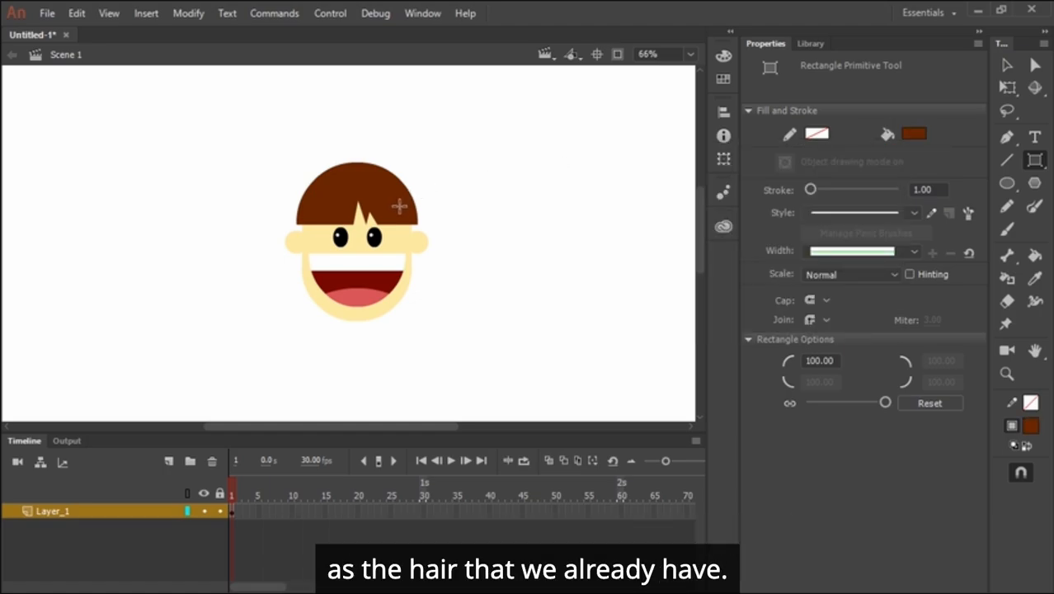
{"action": "left_click_drag", "start_coordinate": [381, 353], "coordinate": [394, 323]}
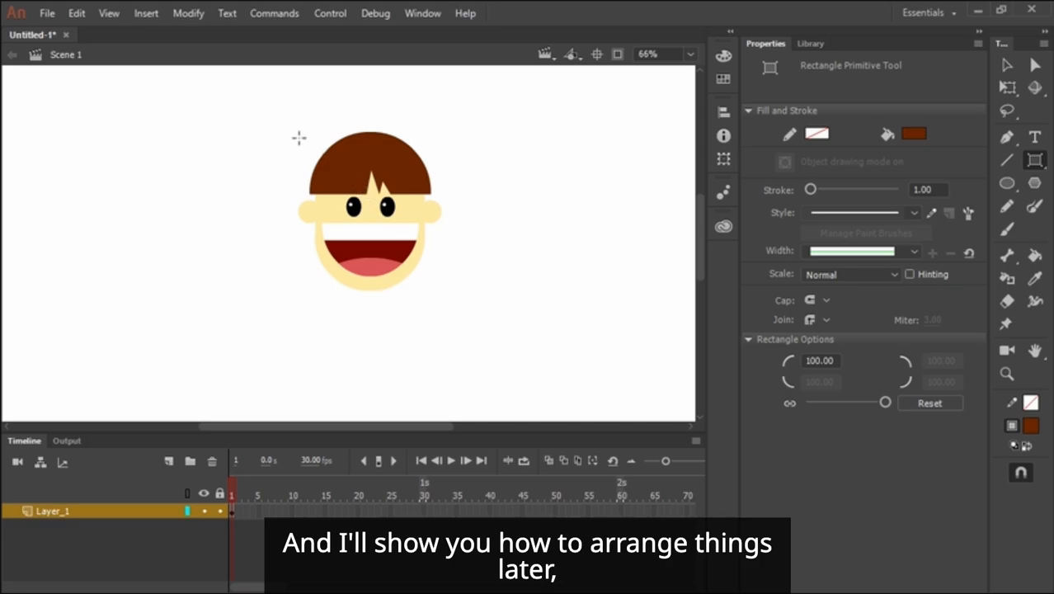
{"action": "left_click_drag", "start_coordinate": [302, 132], "coordinate": [435, 380]}
Send the long brown hair shape to the back, behind the face and ears.
{"action": "left_click", "coordinate": [1007, 65]}
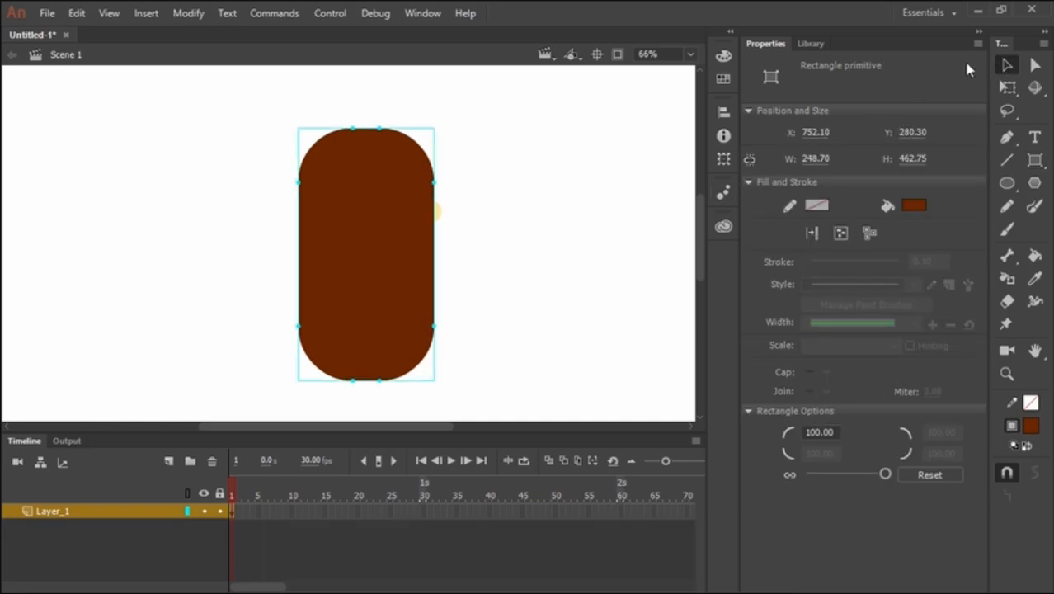
{"action": "left_click", "coordinate": [202, 14]}
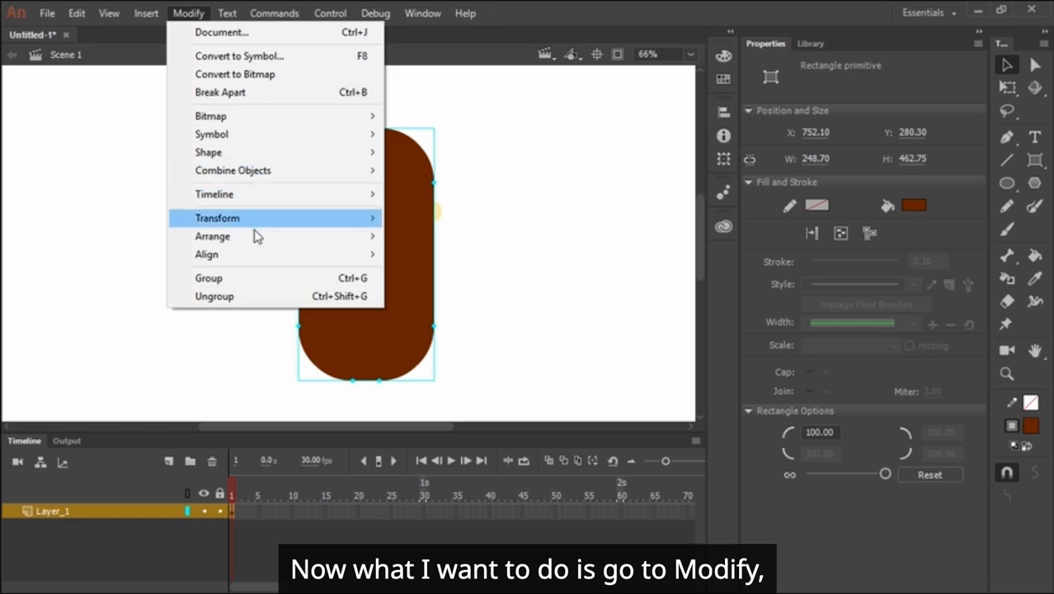
{"action": "mouse_move", "coordinate": [258, 237]}
{"action": "left_click", "coordinate": [463, 293]}
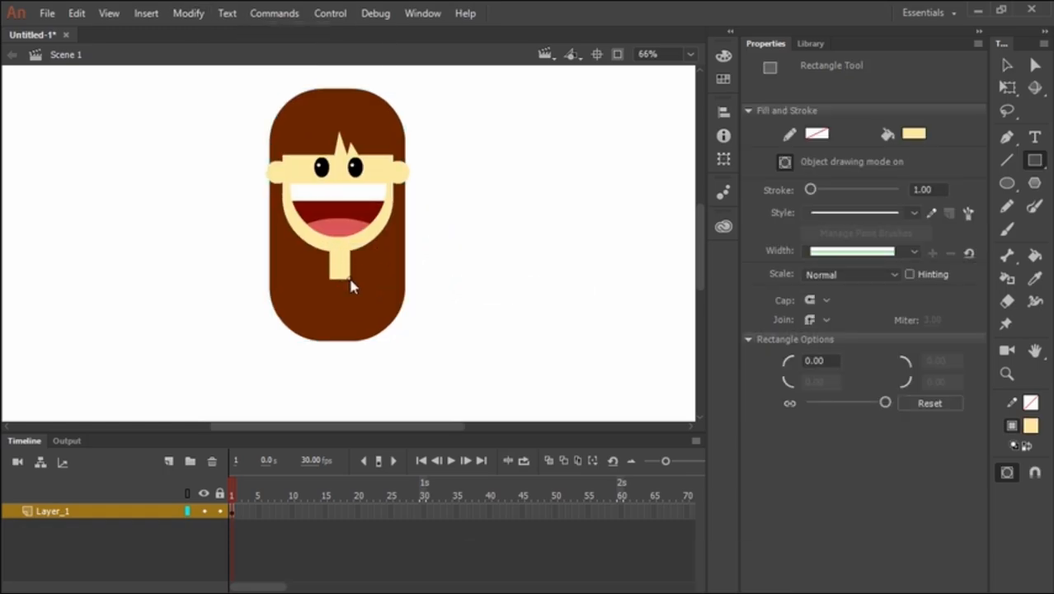
Nudge the neck rectangle slightly left so it is centered under the face.
{"action": "key", "text": "v"}
{"action": "key", "text": "ctrl+="}
{"action": "left_click_drag", "start_coordinate": [350, 314], "coordinate": [400, 266]}
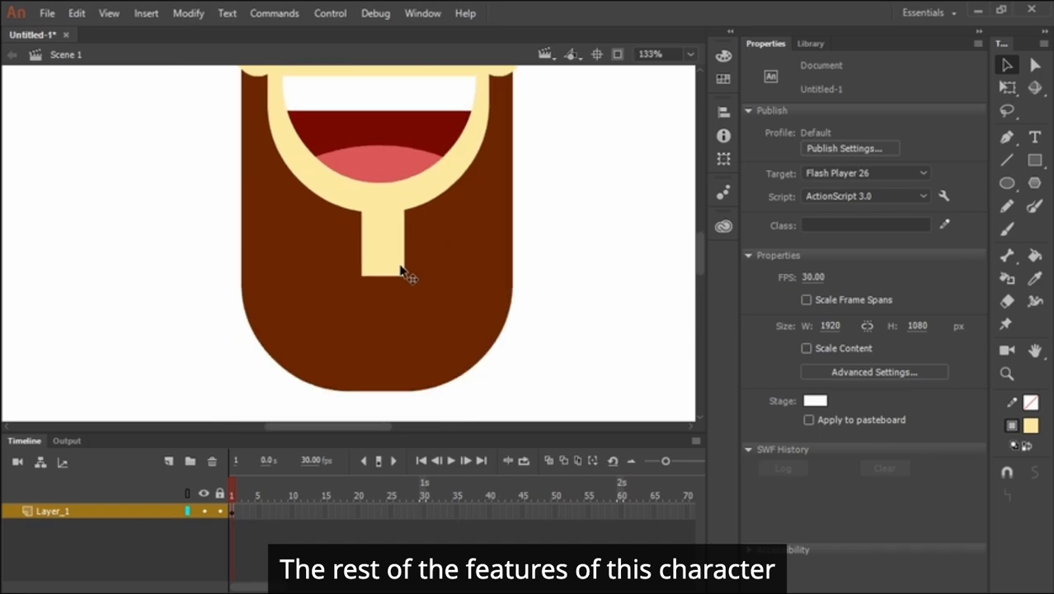
{"action": "left_click", "coordinate": [400, 266]}
{"action": "key", "text": "Left"}
{"action": "key", "text": "Left"}
{"action": "key", "text": "Left"}
{"action": "key", "text": "Left"}
Select the top strip of the neck, about 39 × 25 px, inside its drawing object and darken it into a chin shadow.
{"action": "double_click", "coordinate": [379, 246]}
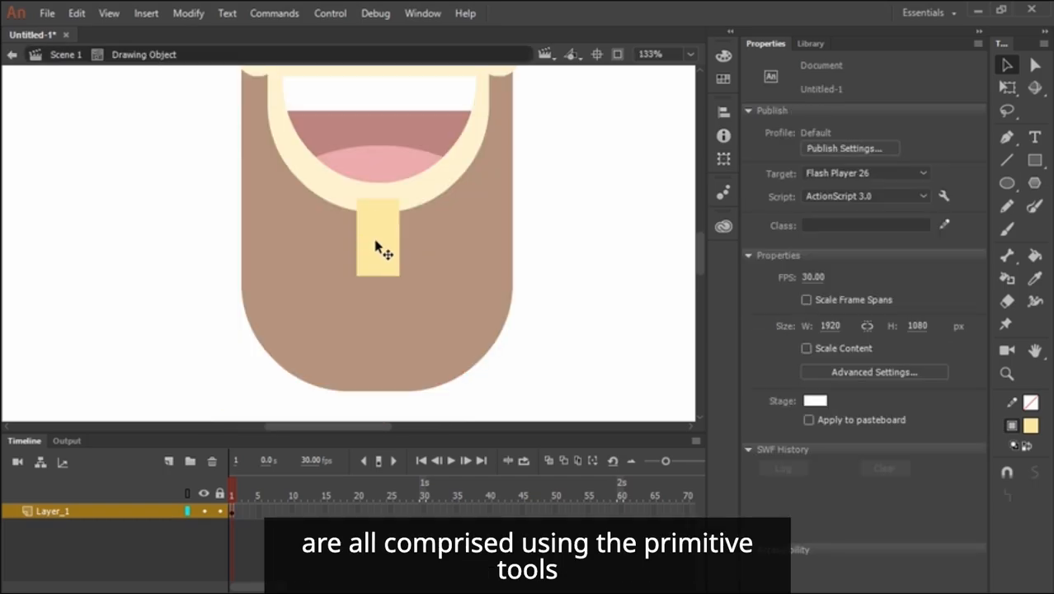
{"action": "left_click_drag", "start_coordinate": [325, 147], "coordinate": [416, 232]}
{"action": "left_click", "coordinate": [723, 58]}
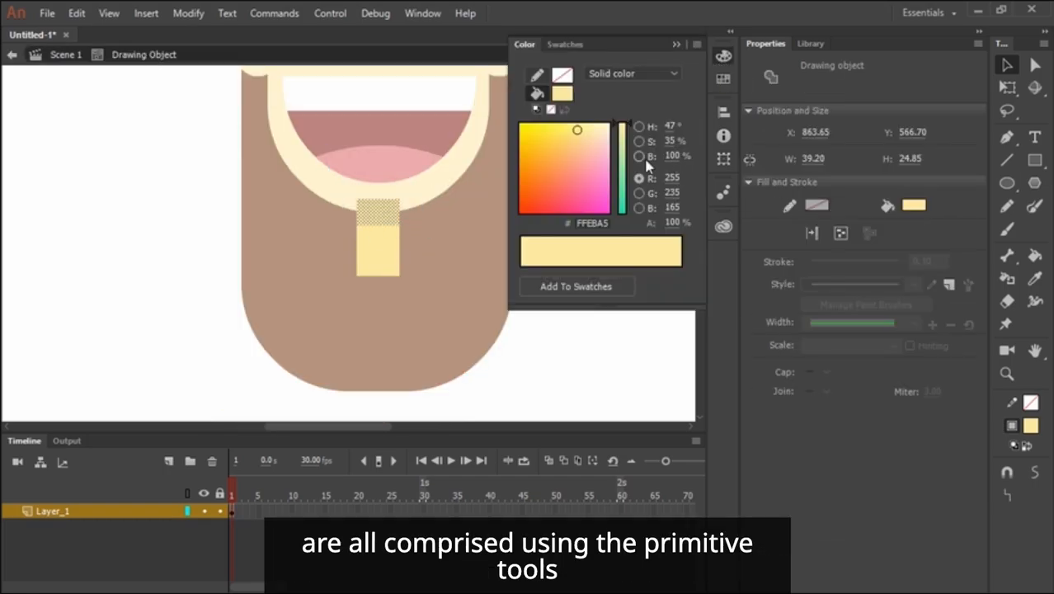
{"action": "left_click_drag", "start_coordinate": [671, 156], "coordinate": [663, 125]}
{"action": "left_click", "coordinate": [697, 44]}
{"action": "left_click", "coordinate": [423, 254]}
Bend the lower edge of the neck shadow into a downward curve and leave the neck's drawing object.
{"action": "key", "text": "z"}
{"action": "left_click", "coordinate": [379, 232]}
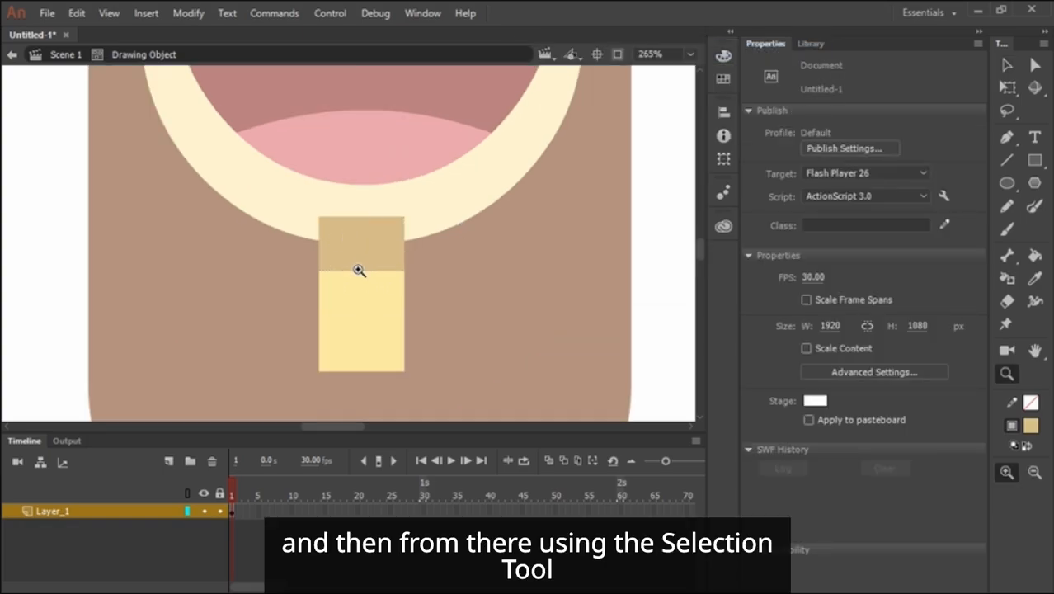
{"action": "key", "text": "v"}
{"action": "left_click_drag", "start_coordinate": [362, 272], "coordinate": [362, 282]}
{"action": "double_click", "coordinate": [598, 332]}
{"action": "key", "text": "ctrl+minus"}
{"action": "key", "text": "ctrl+minus"}
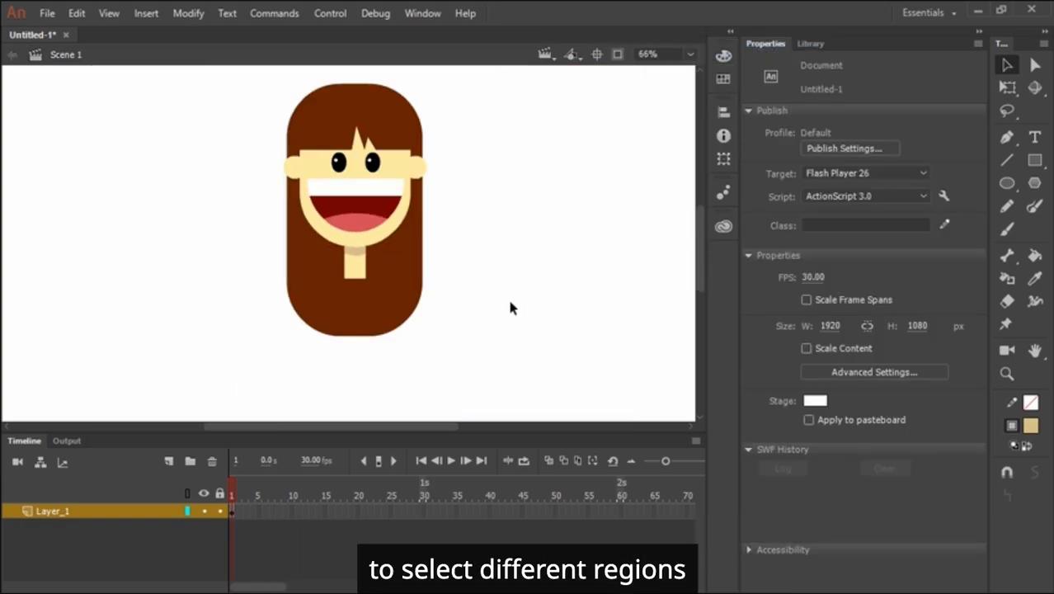
Draw a light purple rounded rectangle below the face as the body and arrange it behind the neck.
{"action": "left_click_drag", "start_coordinate": [510, 303], "coordinate": [477, 239]}
{"action": "left_click", "coordinate": [1031, 160]}
{"action": "left_click", "coordinate": [908, 135]}
{"action": "left_click", "coordinate": [776, 296]}
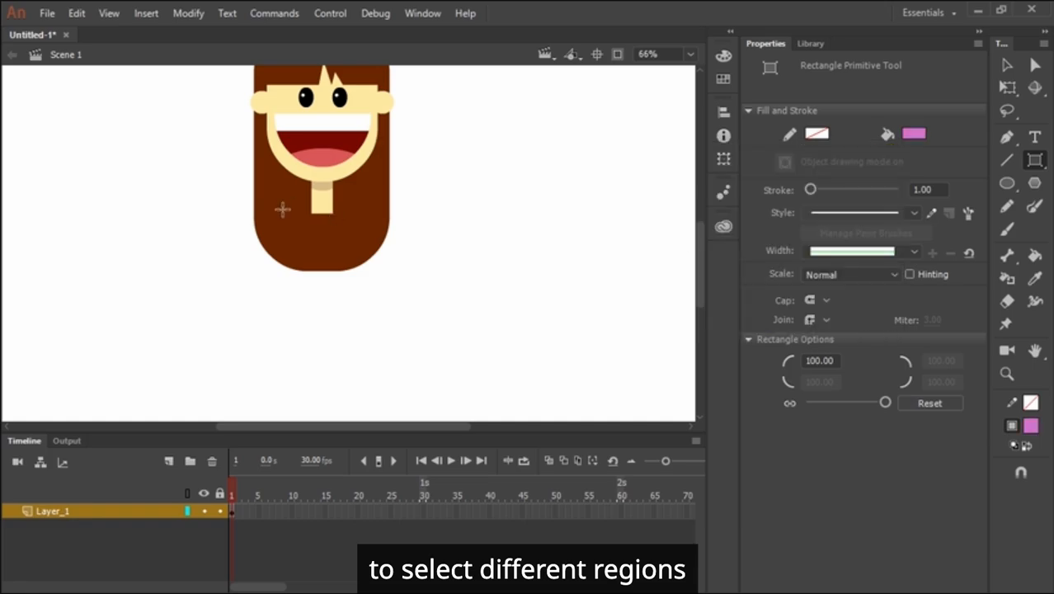
{"action": "left_click_drag", "start_coordinate": [282, 210], "coordinate": [362, 384]}
{"action": "key", "text": "v"}
{"action": "left_click_drag", "start_coordinate": [337, 319], "coordinate": [340, 313]}
{"action": "key", "text": "ctrl+Down"}
Round the lower edge of the neck where it overlaps the top of the body.
{"action": "key", "text": "z"}
{"action": "left_click", "coordinate": [318, 211]}
{"action": "key", "text": "ctrl+minus"}
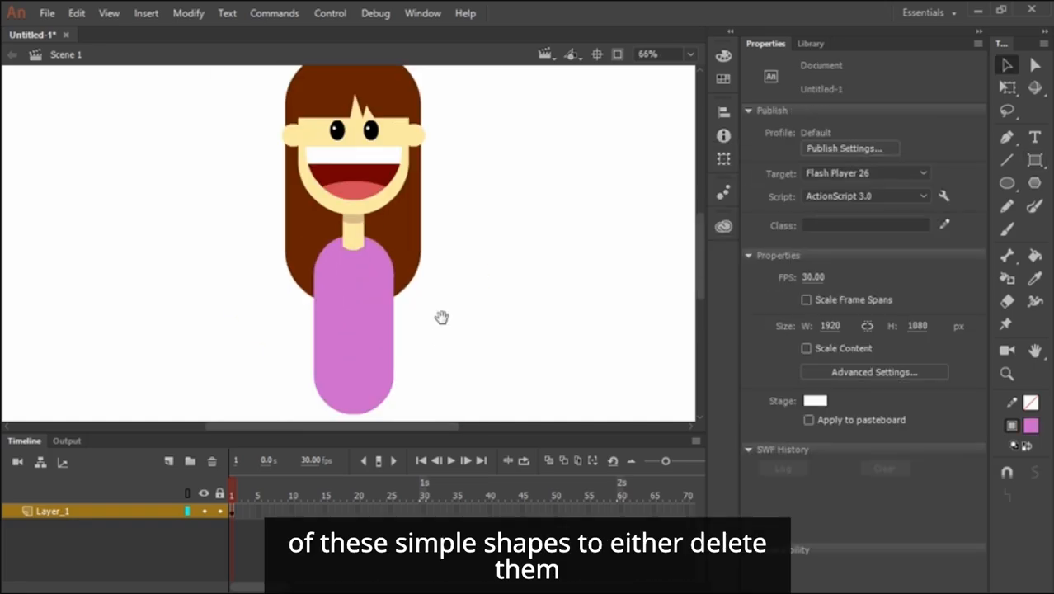
Draw a darker purple rounded rectangle about 213 × 113 px across the shoulders and place it centered behind the body.
{"action": "left_click_drag", "start_coordinate": [443, 317], "coordinate": [421, 294]}
{"action": "left_click", "coordinate": [1036, 185]}
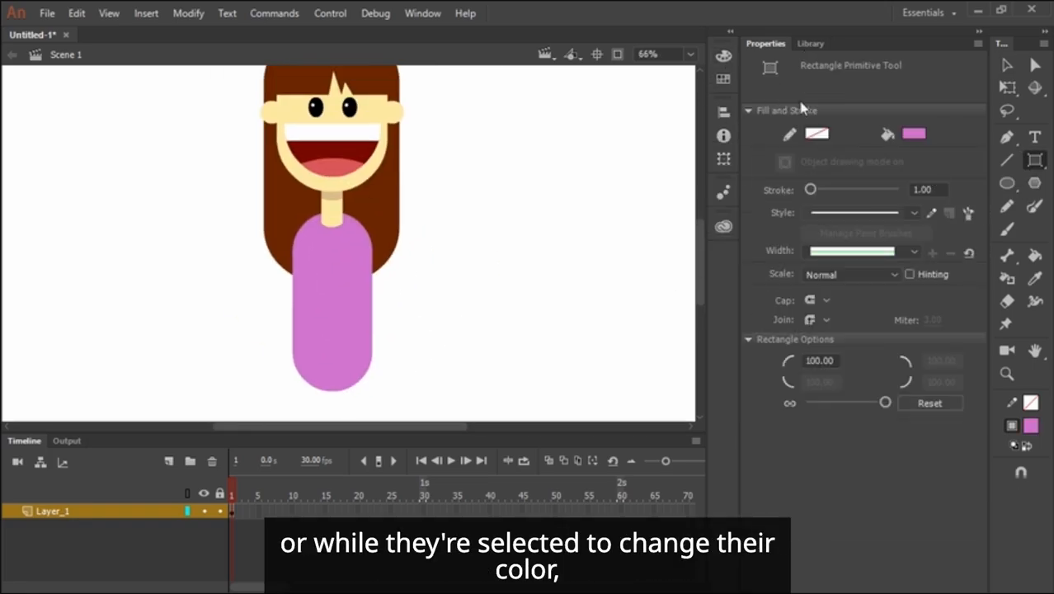
{"action": "left_click", "coordinate": [724, 55]}
{"action": "mouse_move", "coordinate": [279, 216]}
{"action": "left_mouse_down"}
{"action": "mouse_move", "coordinate": [350, 266]}
{"action": "mouse_move", "coordinate": [394, 277]}
{"action": "left_mouse_up"}
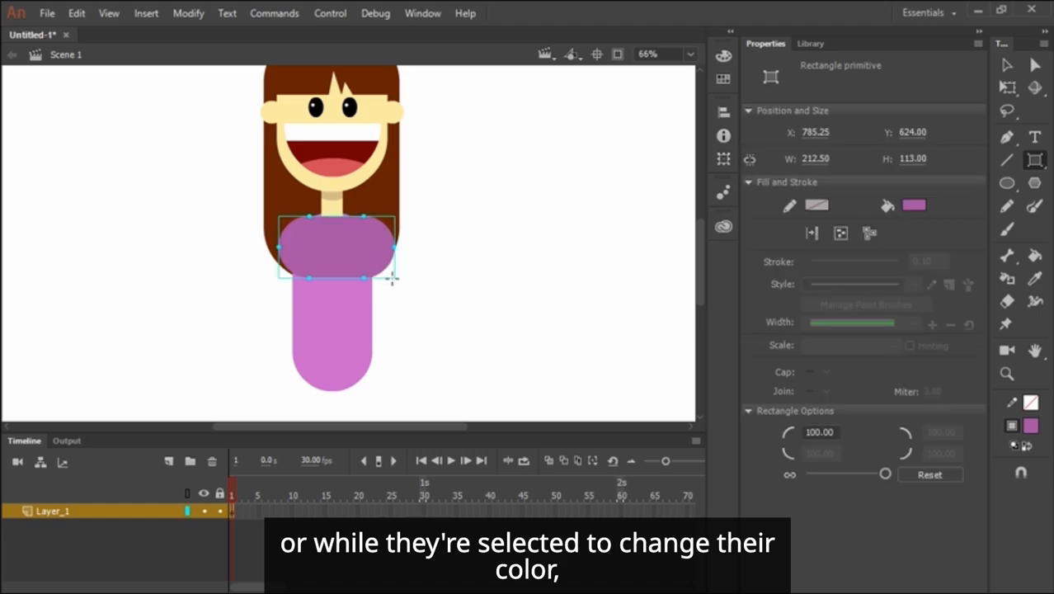
{"action": "key", "text": "v"}
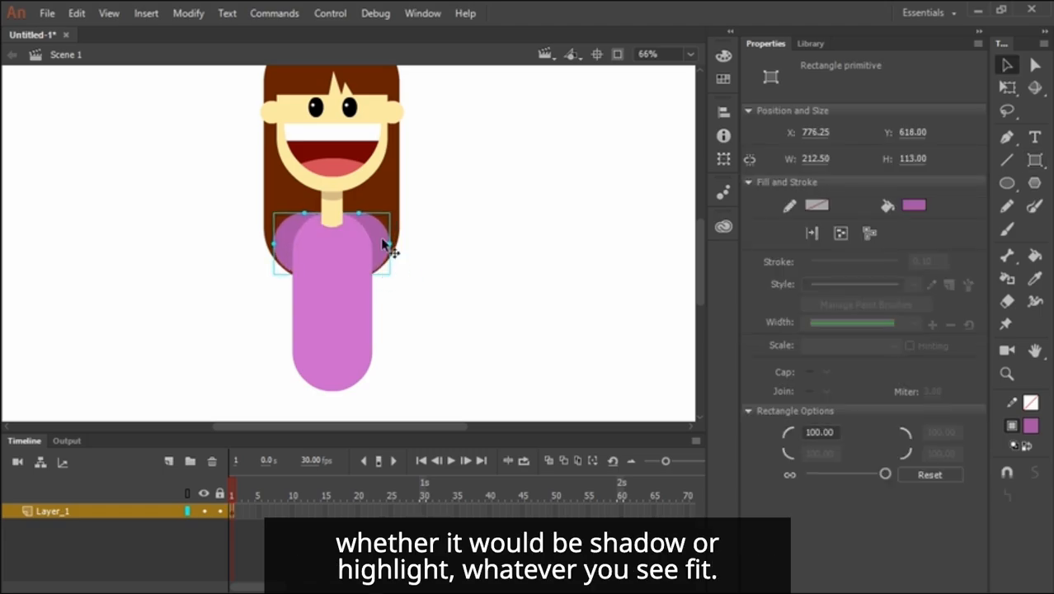
Delete the lower half of the dark purple shoulder shape inside its drawing object to form the sleeves.
{"action": "double_click", "coordinate": [389, 246]}
{"action": "left_click", "coordinate": [570, 330]}
{"action": "left_click_drag", "start_coordinate": [254, 339], "coordinate": [423, 249]}
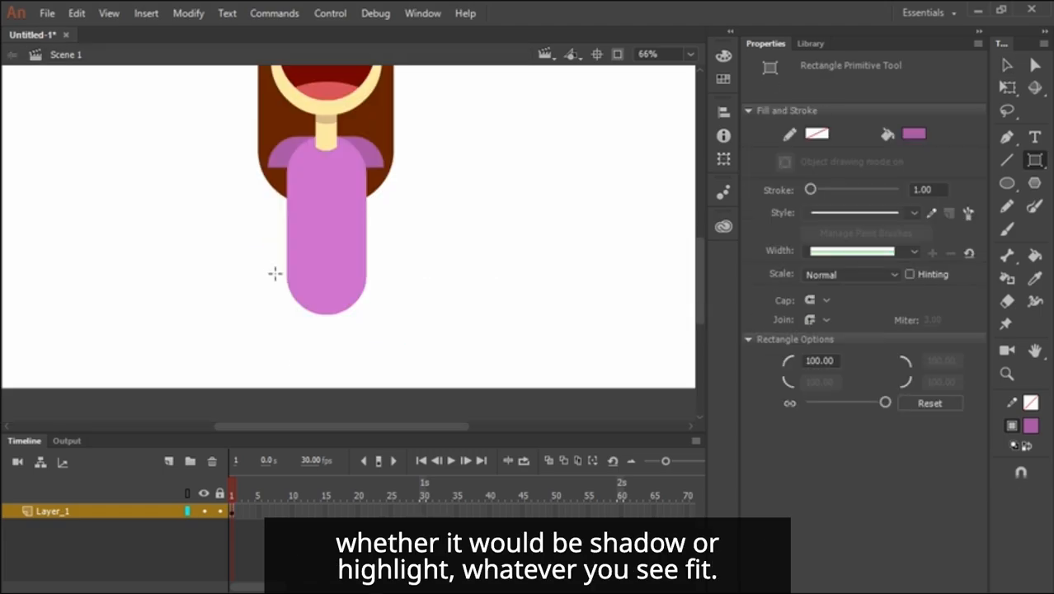
Draw a dark purple rounded rectangle across the bottom of the body and delete its lower half to form a skirt.
{"action": "left_click_drag", "start_coordinate": [266, 269], "coordinate": [396, 337]}
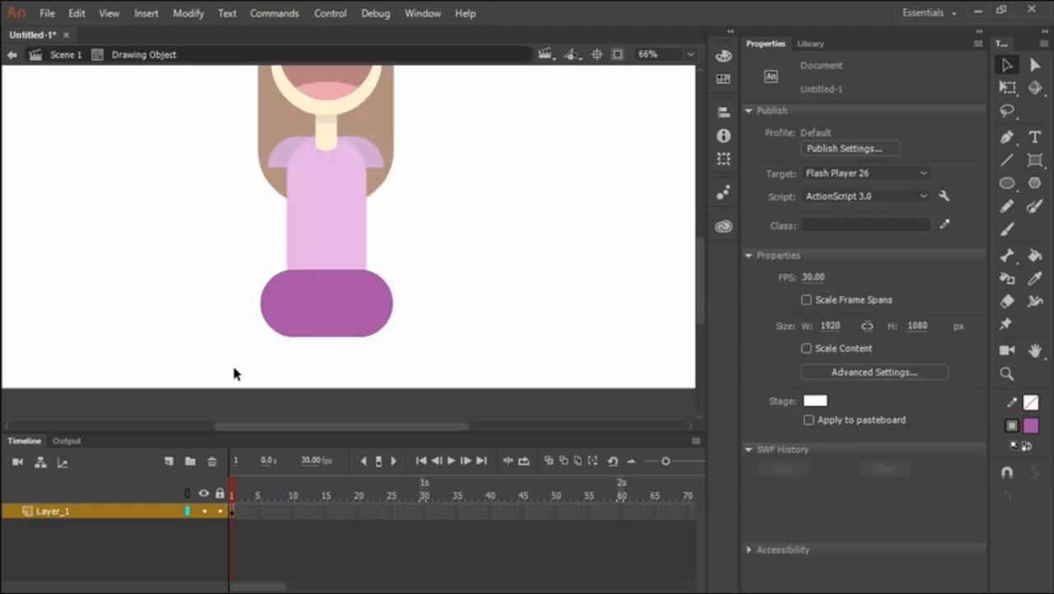
{"action": "left_click_drag", "start_coordinate": [234, 368], "coordinate": [443, 304]}
{"action": "key", "text": "Delete"}
{"action": "double_click", "coordinate": [442, 304]}
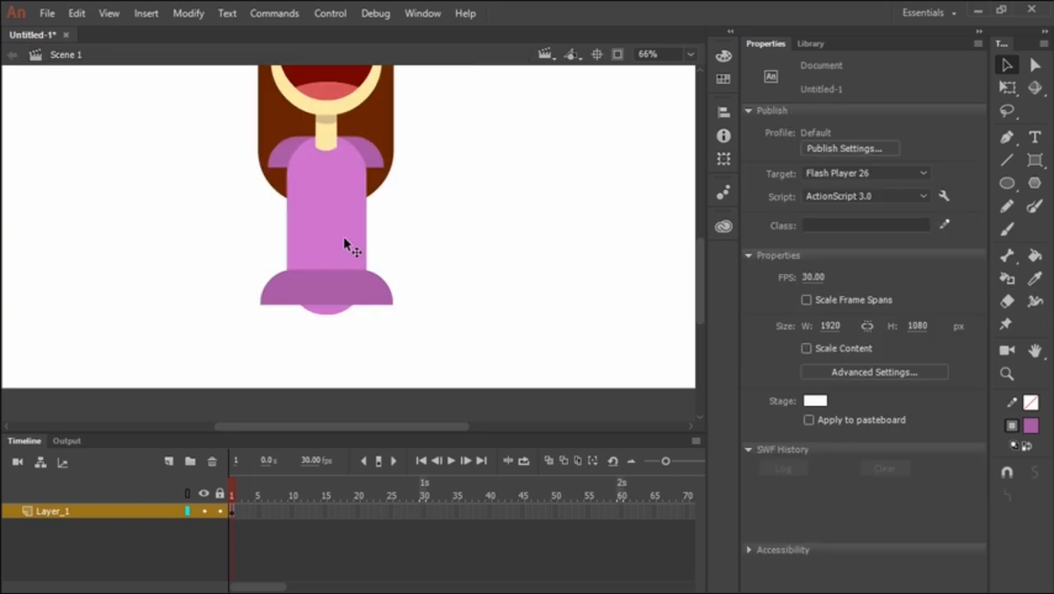
Delete the rounded bottom of the light purple body where it sticks out below the skirt.
{"action": "double_click", "coordinate": [343, 241]}
{"action": "left_click_drag", "start_coordinate": [247, 331], "coordinate": [426, 283]}
{"action": "key", "text": "Delete"}
{"action": "double_click", "coordinate": [425, 283]}
Draw a narrow skin-colored rectangle along one side of the body, from the sleeve to the skirt, as an arm.
{"action": "key", "text": "r"}
{"action": "left_click_drag", "start_coordinate": [366, 167], "coordinate": [382, 289]}
{"action": "key", "text": "v"}
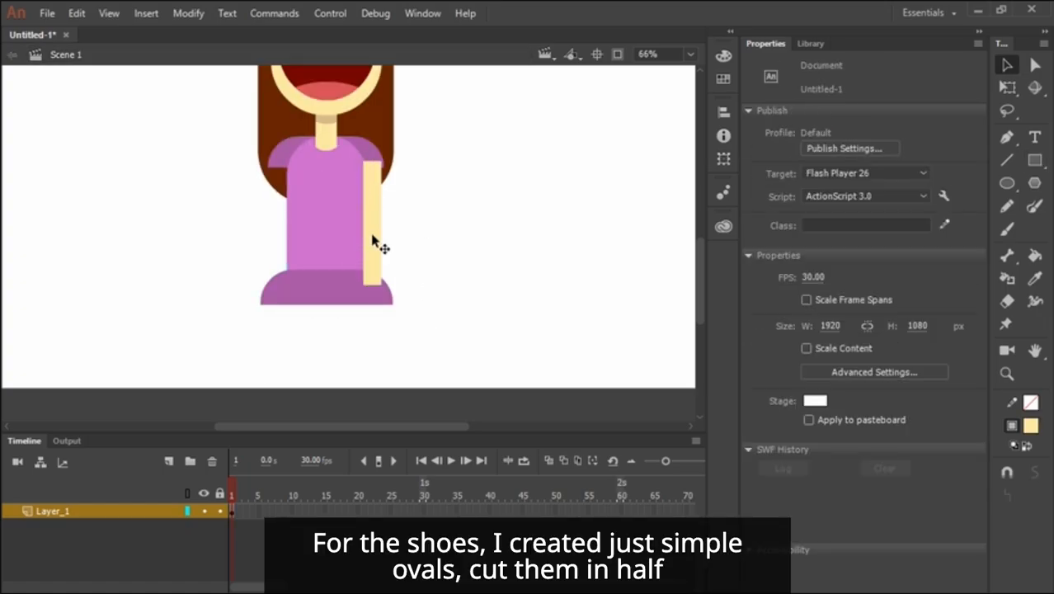
{"action": "left_click", "coordinate": [375, 248]}
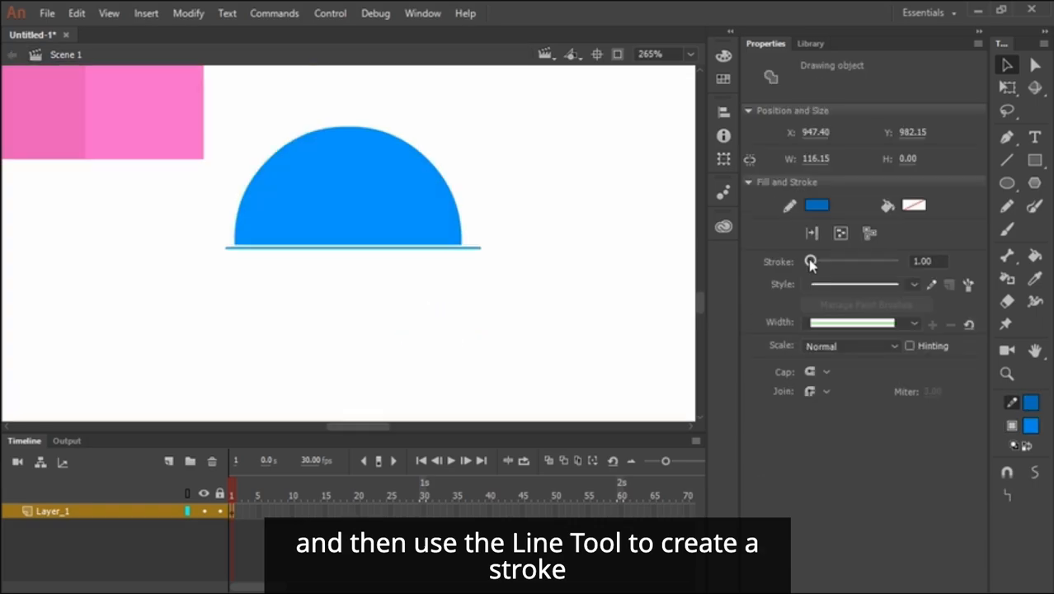
Set the shoe sole line's stroke to 19.65 and shorten the line to about 99 px to fit the blue shoe.
{"action": "left_click_drag", "start_coordinate": [808, 262], "coordinate": [819, 261]}
{"action": "mouse_move", "coordinate": [481, 248]}
{"action": "left_mouse_down"}
{"action": "mouse_move", "coordinate": [405, 251]}
{"action": "mouse_move", "coordinate": [425, 252]}
{"action": "left_mouse_up"}
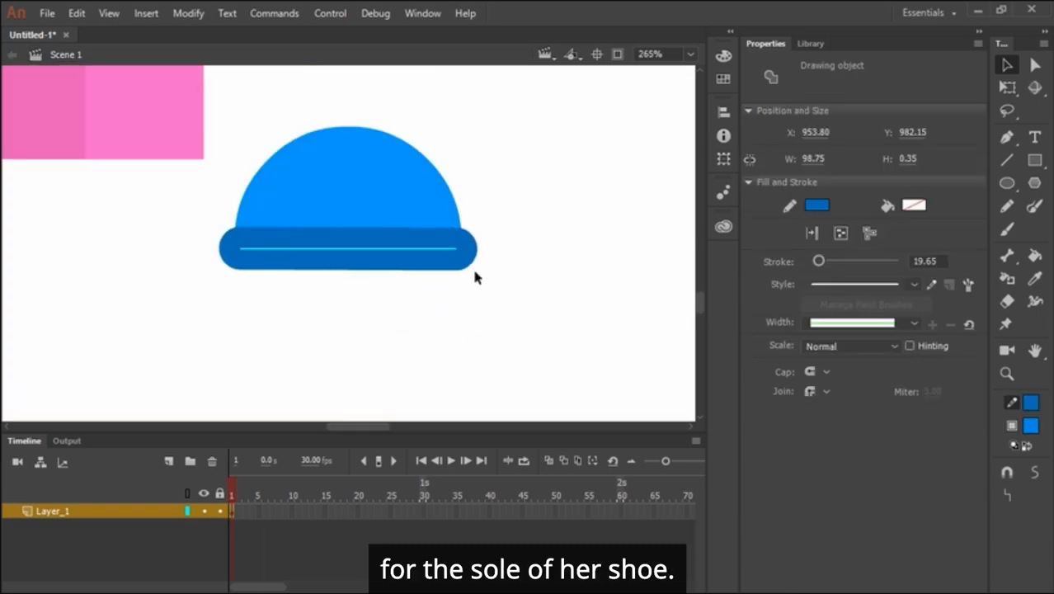
Move the blue shoe with its sole to the bottom of the leg and scale the shoe's dome to about 82 × 44 px.
{"action": "key", "text": "ctrl+minus"}
{"action": "key", "text": "ctrl+minus"}
{"action": "left_click", "coordinate": [350, 224], "text": "shift"}
{"action": "left_click_drag", "start_coordinate": [364, 241], "coordinate": [316, 233]}
{"action": "key", "text": "ctrl+equal"}
{"action": "key", "text": "q"}
{"action": "left_click_drag", "start_coordinate": [412, 216], "coordinate": [397, 224]}
{"action": "key", "text": "v"}
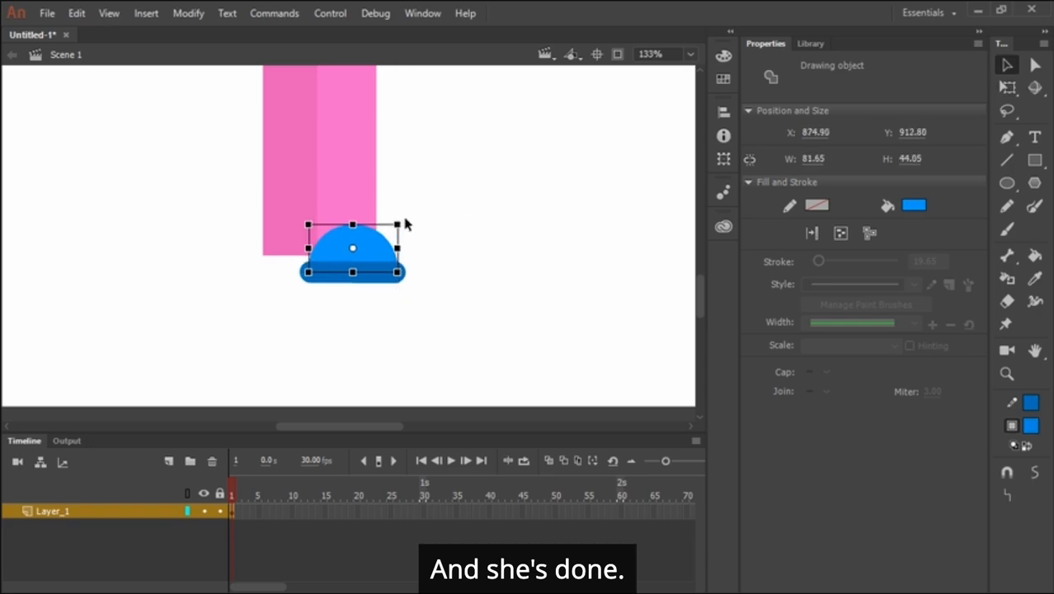
Select the shoe at the bottom of the legs and send it to the back.
{"action": "left_click", "coordinate": [417, 240]}
{"action": "left_click_drag", "start_coordinate": [398, 271], "coordinate": [303, 257]}
{"action": "key", "text": "ctrl+shift+Down"}
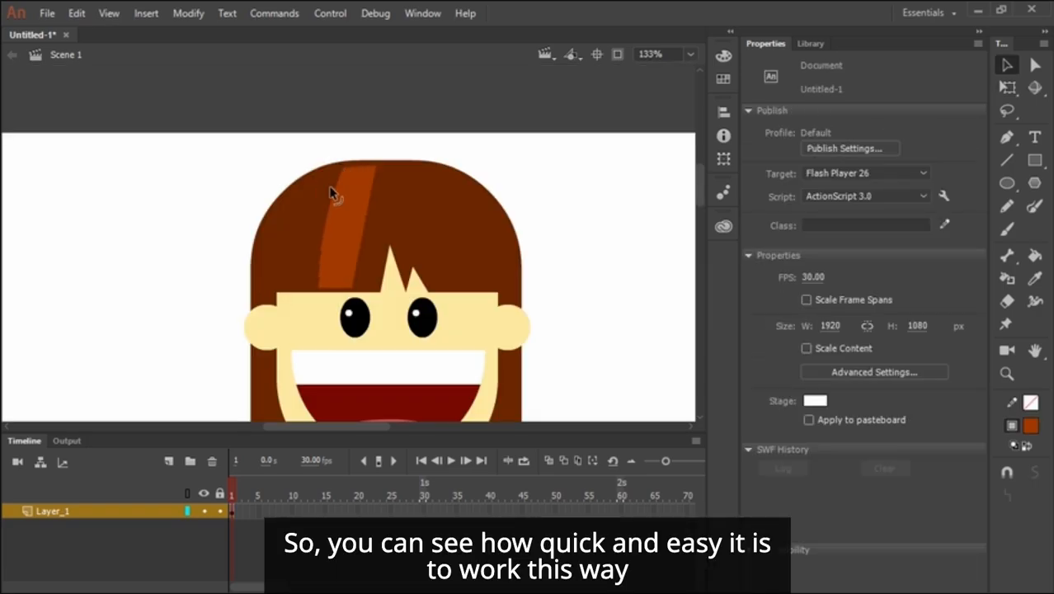
Bend the right edge of the orange hair highlight into a curve and narrow the highlight's lower end.
{"action": "key", "text": "ctrl+equal"}
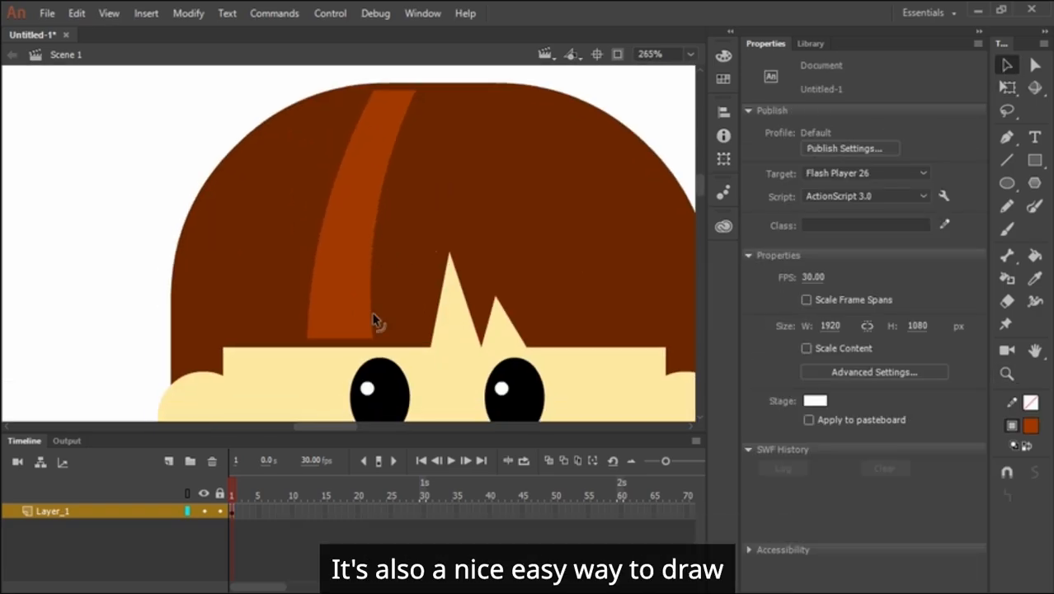
{"action": "left_click_drag", "start_coordinate": [376, 323], "coordinate": [378, 284]}
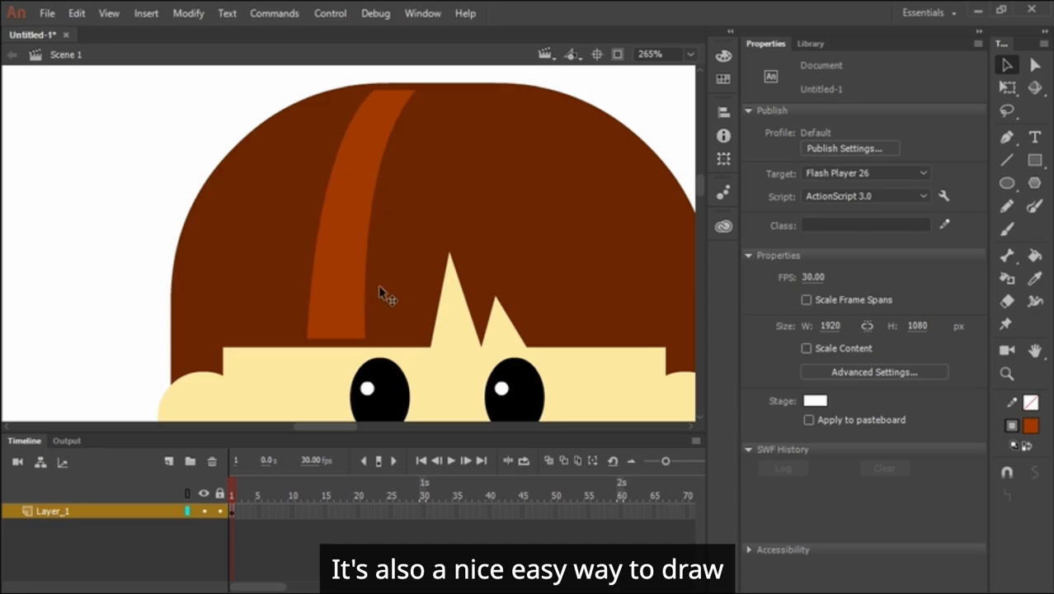
{"action": "key", "text": "ctrl+minus"}
Choose the Oval tool and mix a light brown fill, #CC855F, for a new facial feature.
{"action": "left_click", "coordinate": [1007, 183]}
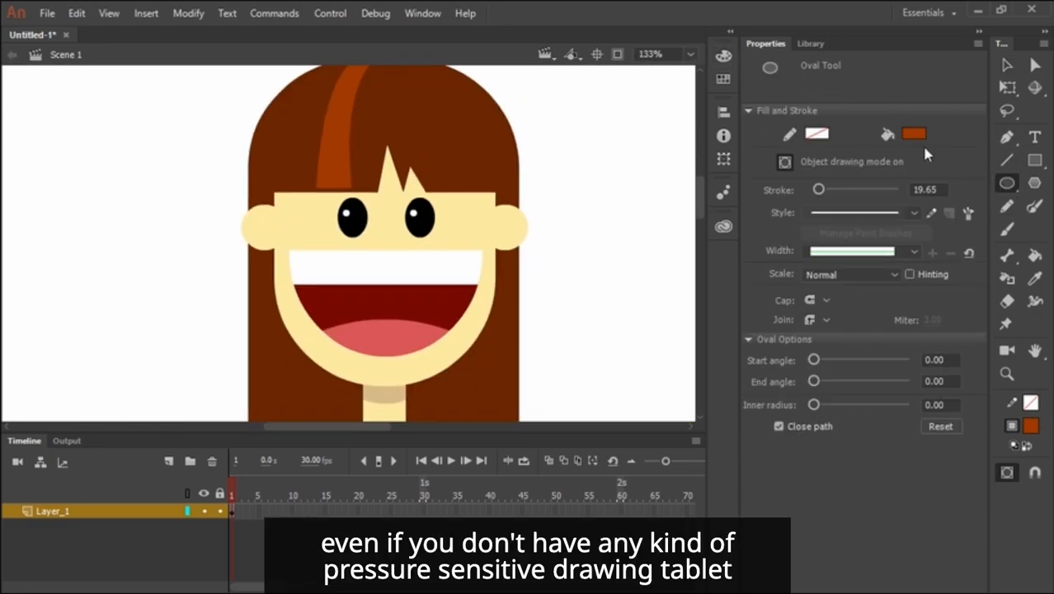
{"action": "left_click", "coordinate": [914, 133]}
{"action": "left_click", "coordinate": [425, 241]}
{"action": "left_click", "coordinate": [723, 55]}
{"action": "left_click_drag", "start_coordinate": [672, 156], "coordinate": [650, 126]}
{"action": "left_click_drag", "start_coordinate": [670, 141], "coordinate": [685, 141]}
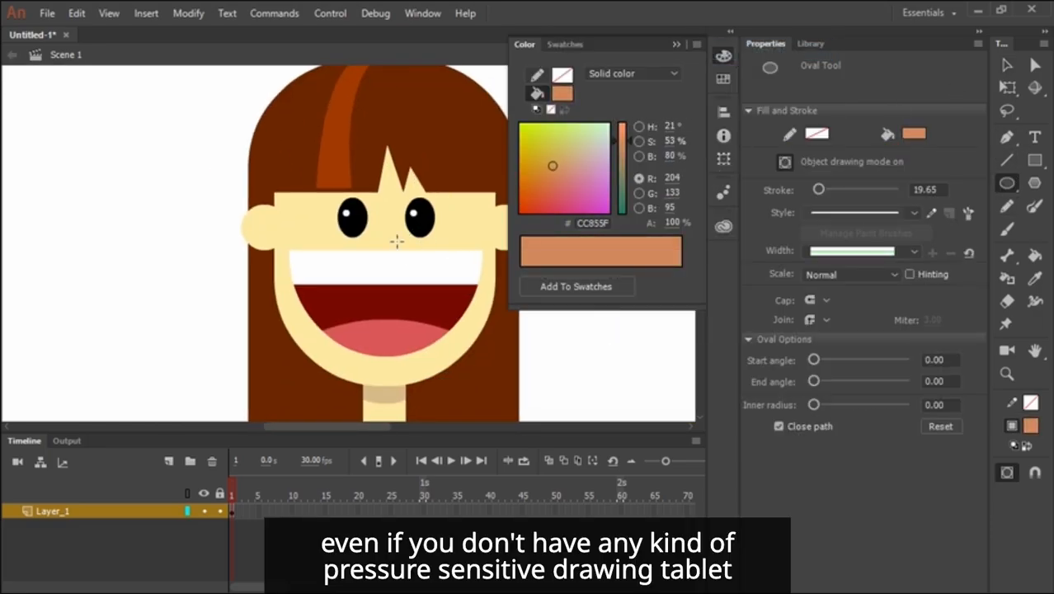
Add an oval in the light brown fill to the face between the eyes and the mouth, and position it.
{"action": "key", "text": "z"}
{"action": "left_click", "coordinate": [396, 241]}
{"action": "left_click", "coordinate": [1007, 183]}
{"action": "key", "text": "v"}
{"action": "mouse_move", "coordinate": [484, 245]}
{"action": "left_mouse_down"}
{"action": "mouse_move", "coordinate": [509, 260]}
{"action": "mouse_move", "coordinate": [200, 259]}
{"action": "mouse_move", "coordinate": [342, 271]}
{"action": "mouse_move", "coordinate": [358, 247]}
{"action": "left_mouse_up"}
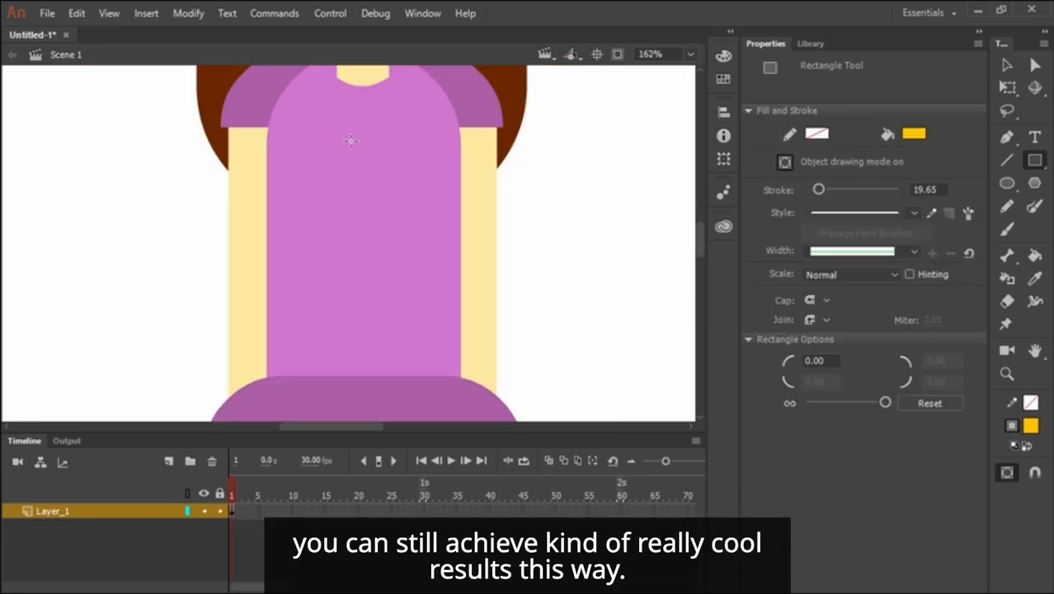
Draw a yellow-orange rectangle on the chest of the purple shirt and pull its corners into a slanted bar.
{"action": "mouse_move", "coordinate": [330, 122]}
{"action": "left_mouse_down"}
{"action": "mouse_move", "coordinate": [358, 211]}
{"action": "mouse_move", "coordinate": [392, 121]}
{"action": "left_mouse_up"}
{"action": "key", "text": "v"}
{"action": "left_click_drag", "start_coordinate": [329, 122], "coordinate": [363, 122]}
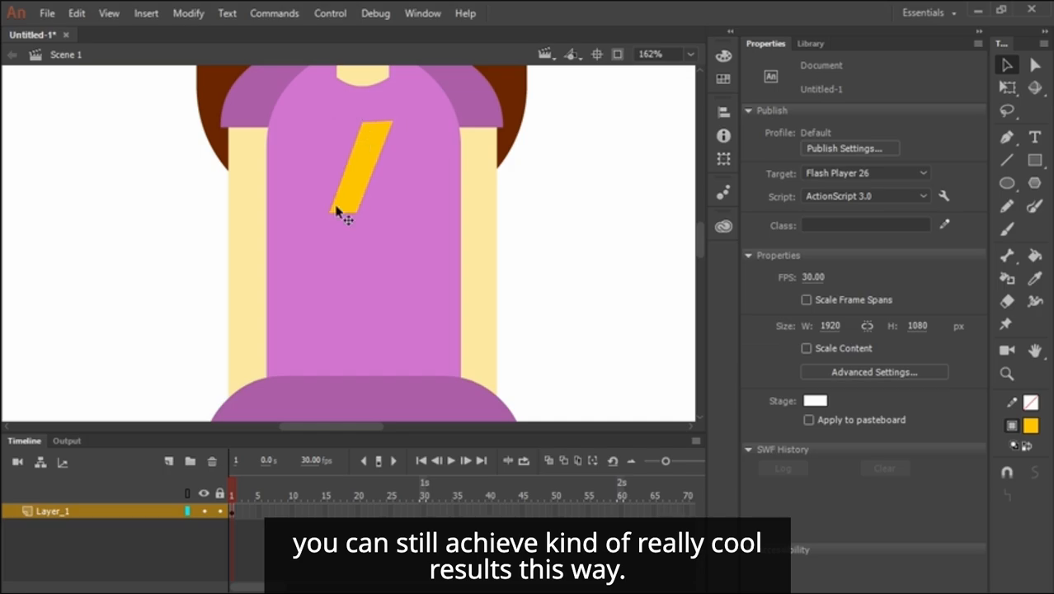
{"action": "left_click_drag", "start_coordinate": [330, 211], "coordinate": [325, 210]}
{"action": "left_click_drag", "start_coordinate": [358, 212], "coordinate": [352, 210]}
Duplicate the slanted bar twice down the shirt to form a lightning bolt and pull the last bar's lower corner into a tip.
{"action": "mouse_move", "coordinate": [358, 168]}
{"action": "left_mouse_down"}
{"action": "mouse_move", "coordinate": [372, 185]}
{"action": "mouse_move", "coordinate": [358, 223]}
{"action": "left_mouse_up"}
{"action": "left_click_drag", "start_coordinate": [357, 223], "coordinate": [360, 270]}
{"action": "left_click_drag", "start_coordinate": [329, 310], "coordinate": [323, 335]}
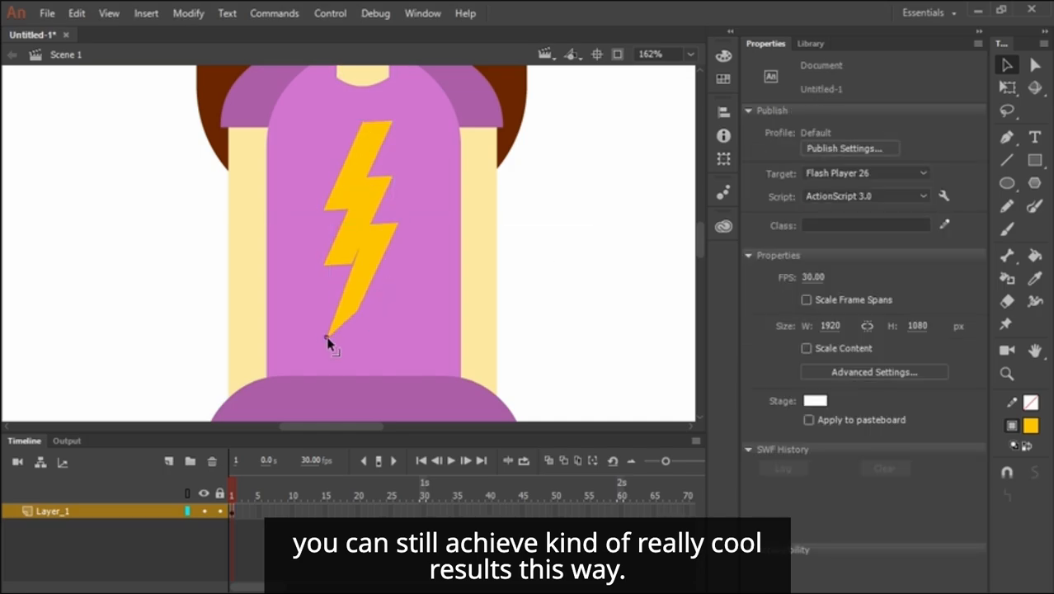